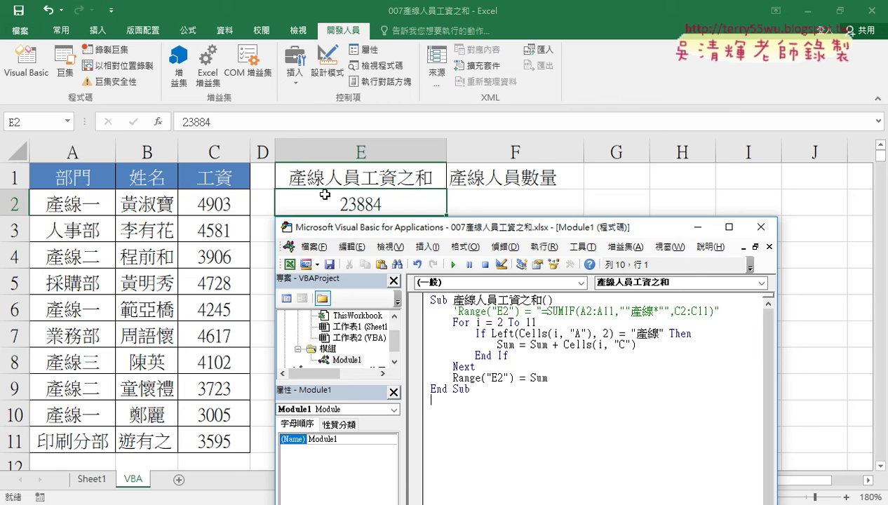
Return to the worksheet and circle the 23884 total in E2 and the empty F2 cell
{"action": "left_click", "coordinate": [360, 203]}
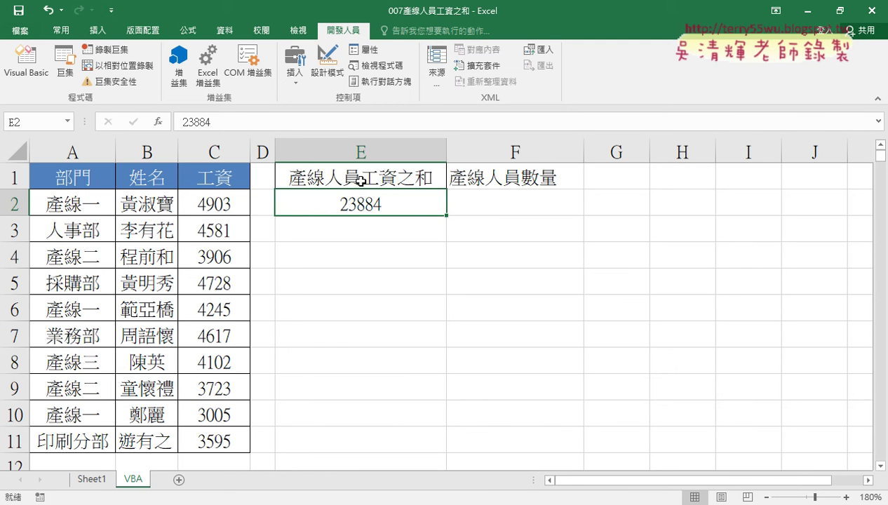
{"action": "left_click", "coordinate": [502, 203]}
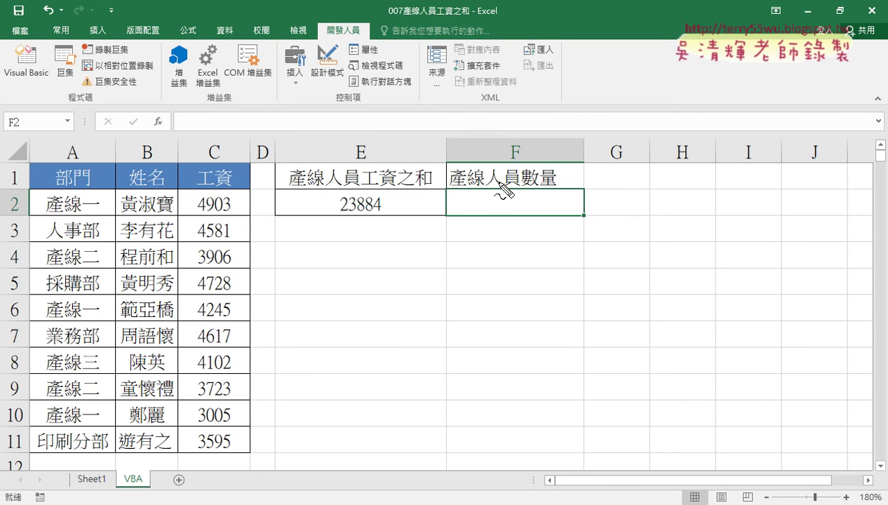
{"action": "left_click_drag", "start_coordinate": [530, 215], "coordinate": [542, 208]}
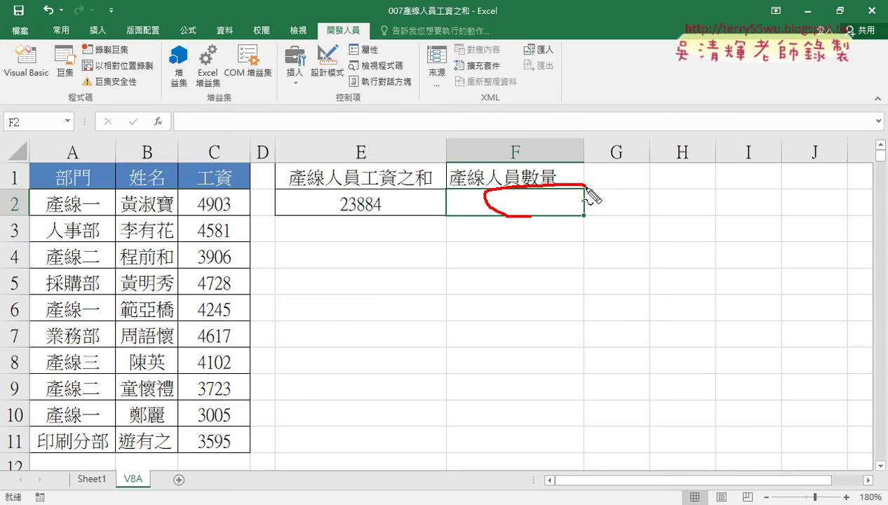
{"action": "left_click_drag", "start_coordinate": [382, 205], "coordinate": [366, 216]}
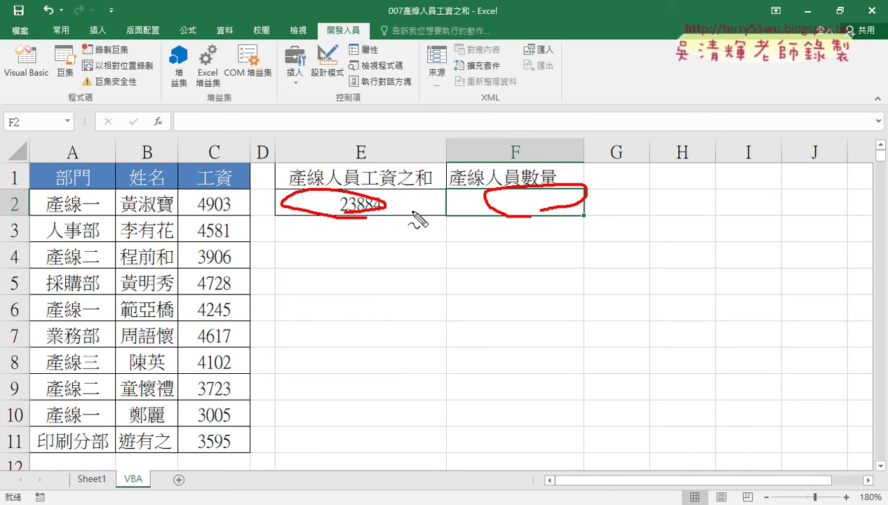
{"action": "key", "text": "Escape"}
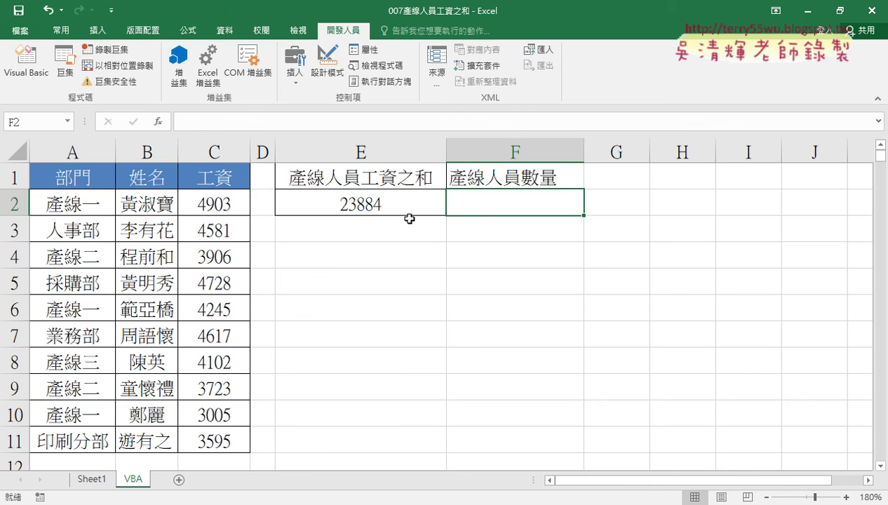
Highlight the department names in A2:A10, then select cell F2
{"action": "mouse_move", "coordinate": [73, 210]}
{"action": "left_mouse_down"}
{"action": "mouse_move", "coordinate": [65, 430]}
{"action": "mouse_move", "coordinate": [70, 390]}
{"action": "left_mouse_up"}
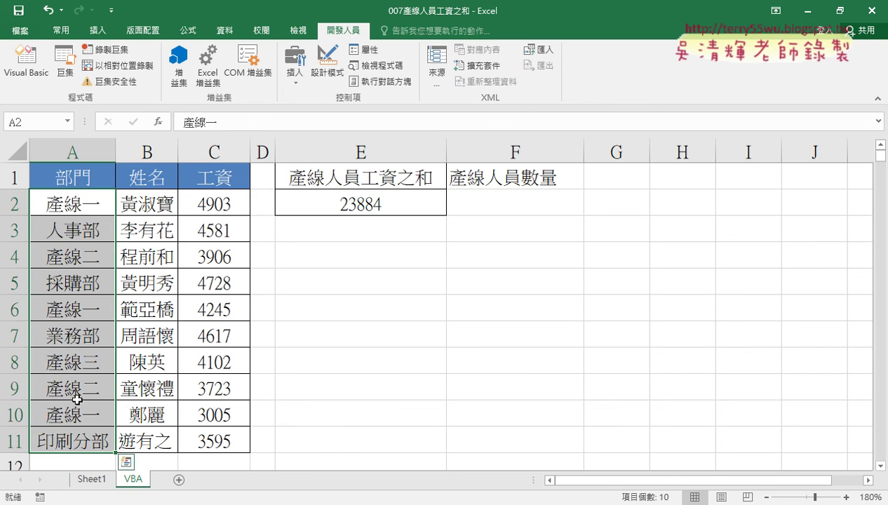
{"action": "left_click", "coordinate": [82, 205]}
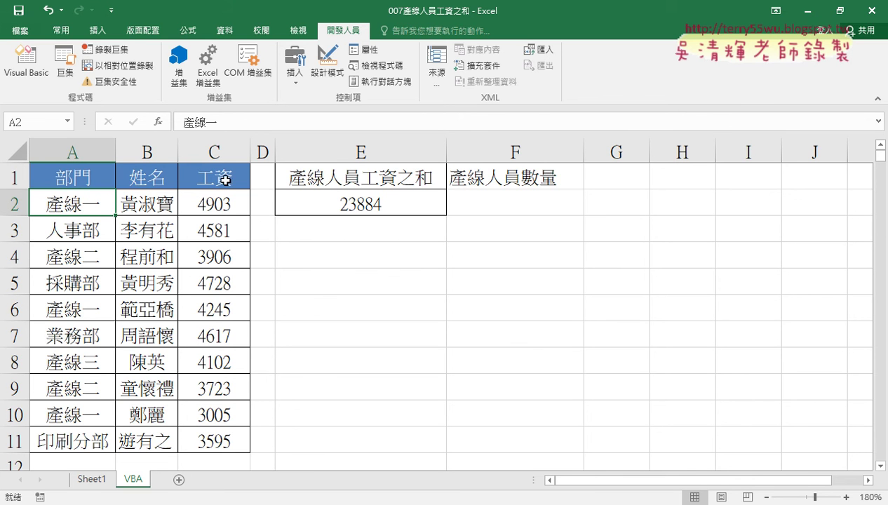
{"action": "left_click", "coordinate": [460, 205]}
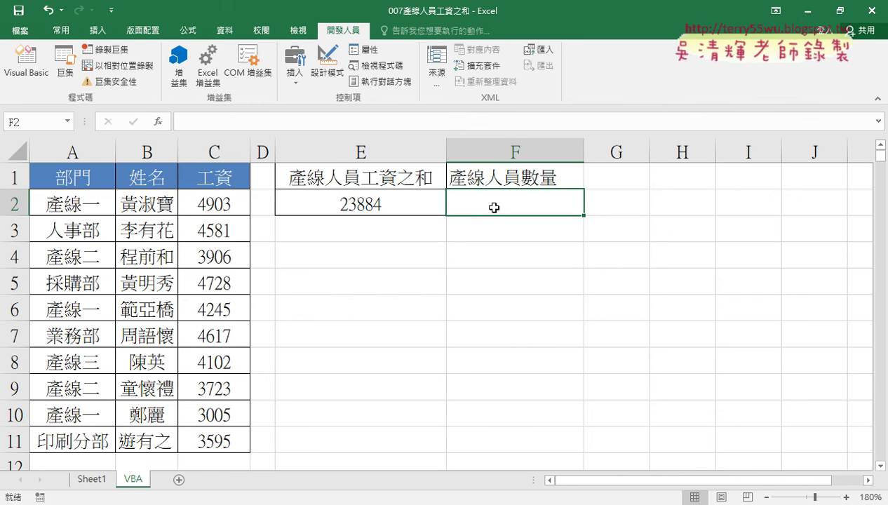
Copy the Sub 產線人員 heading to a new line after End Sub and complete it as 產線人員數量
{"action": "left_click", "coordinate": [31, 67]}
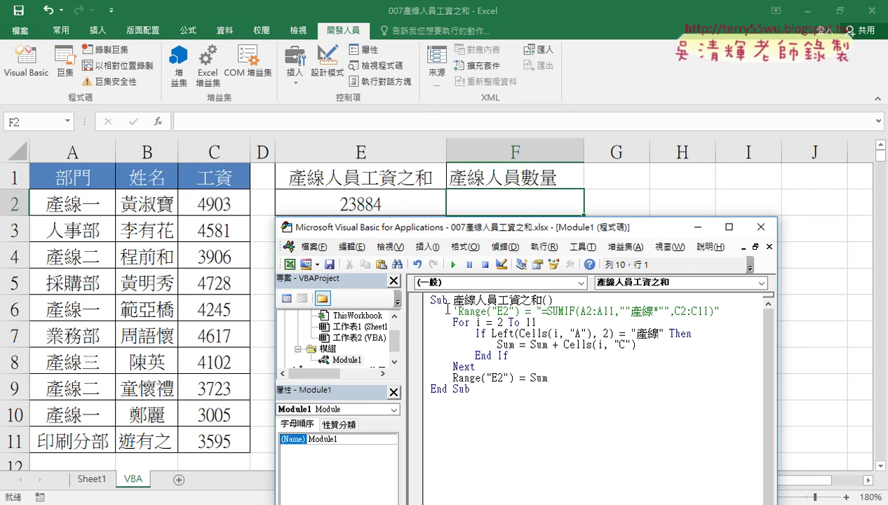
{"action": "left_click_drag", "start_coordinate": [429, 300], "coordinate": [500, 299]}
{"action": "key", "text": "ctrl+c"}
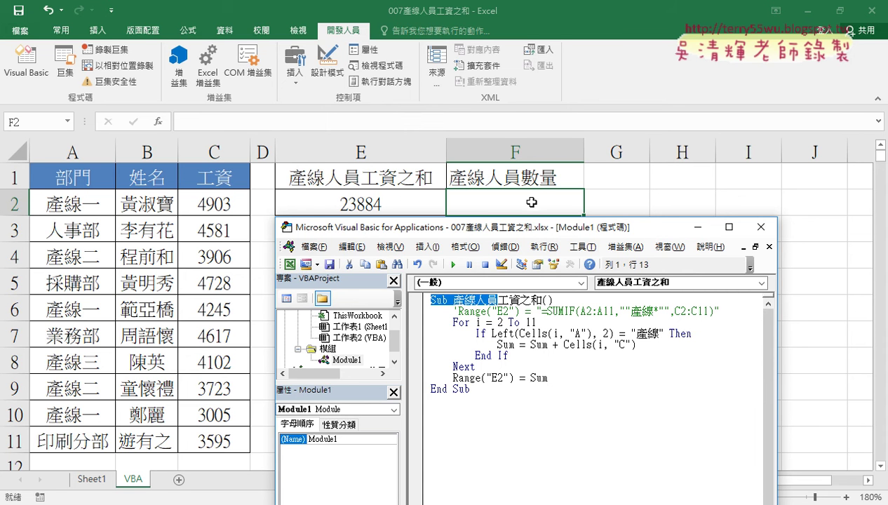
{"action": "left_click", "coordinate": [465, 407]}
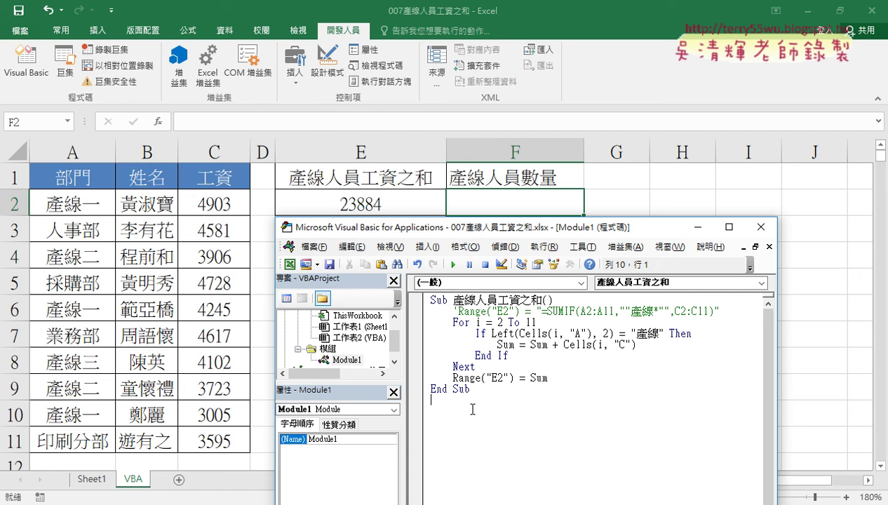
{"action": "key", "text": "ctrl+v"}
{"action": "type", "text": "ㄕㄨˋㄉ"}
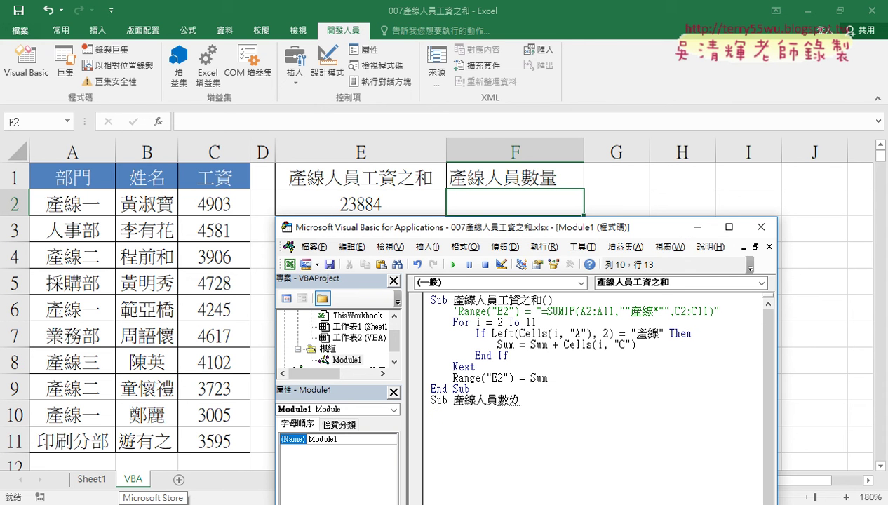
{"action": "type", "text": "ㄧˋ"}
{"action": "key", "text": "Return"}
{"action": "key", "text": "Return"}
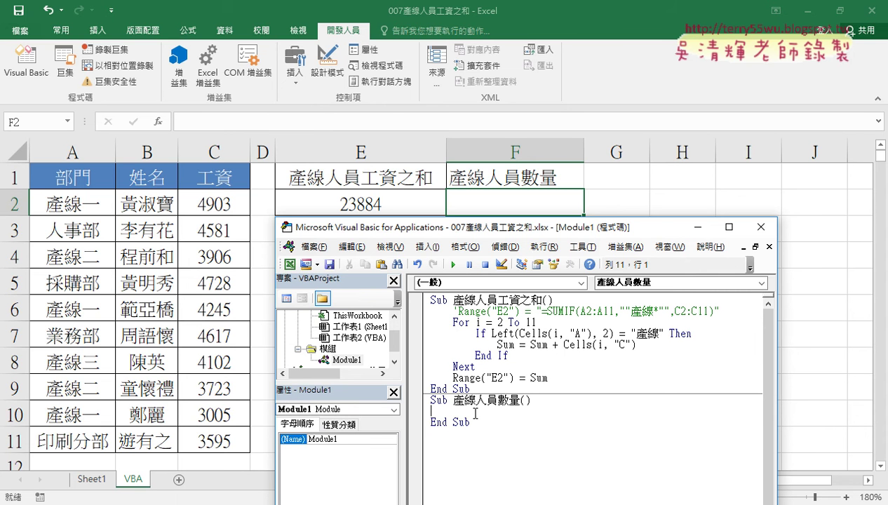
Paste the For…Next loop and Range("E2") = Sum line into Sub 產線人員數量, with blank lines below
{"action": "key", "text": "Tab"}
{"action": "left_click_drag", "start_coordinate": [548, 378], "coordinate": [423, 322]}
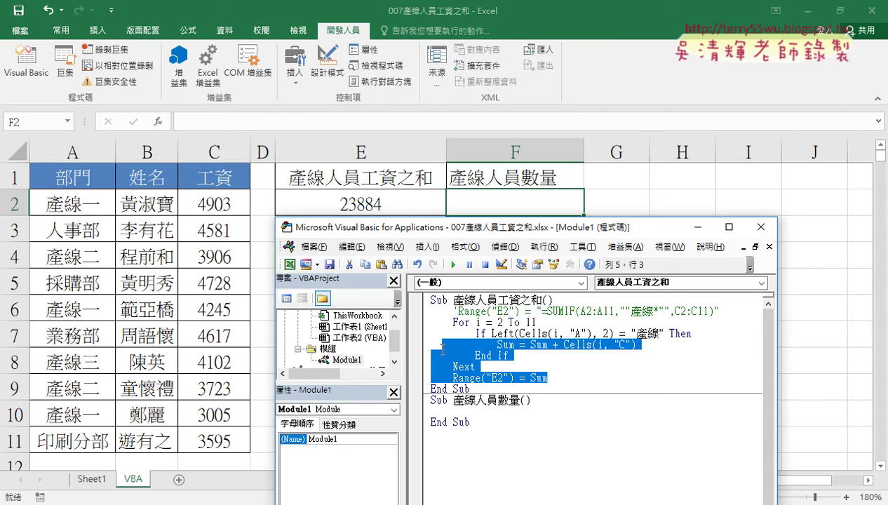
{"action": "left_click", "coordinate": [430, 414]}
{"action": "type", "text": "For i = 2 To 11         If Left(Cells(i, \"A\"), 2) = \"產線\" Then             Sum = Sum + Cells(i, \"C\")         End If     Next     Range(\"E2\") = Sum"}
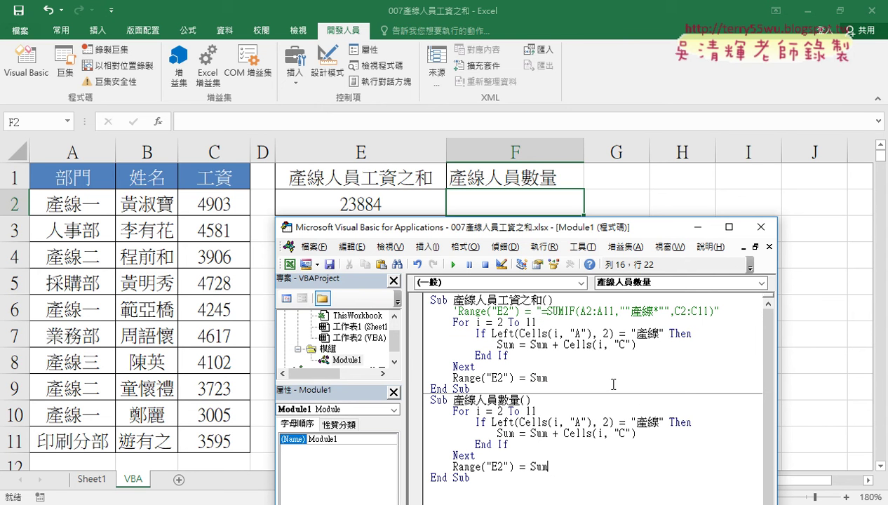
{"action": "left_click", "coordinate": [510, 486]}
{"action": "key", "text": "Return"}
{"action": "key", "text": "Return"}
{"action": "key", "text": "Return"}
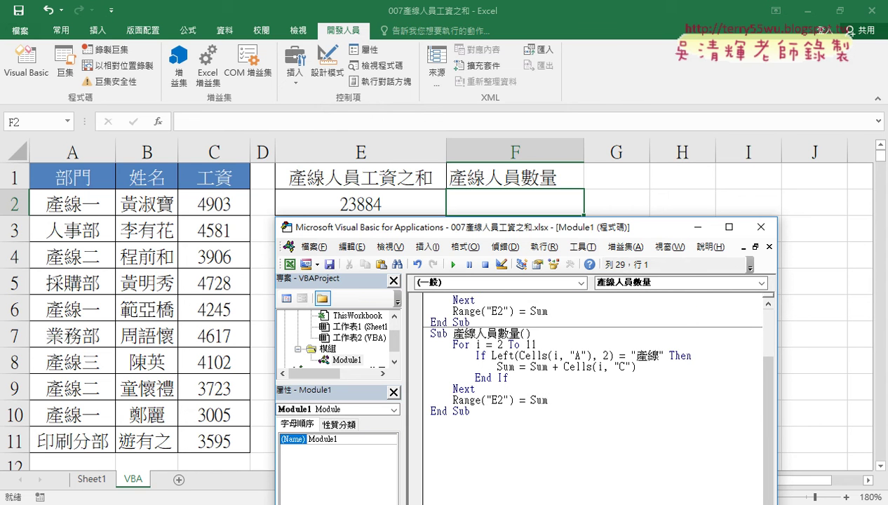
{"action": "key", "text": "Return"}
{"action": "key", "text": "Return"}
{"action": "key", "text": "Return"}
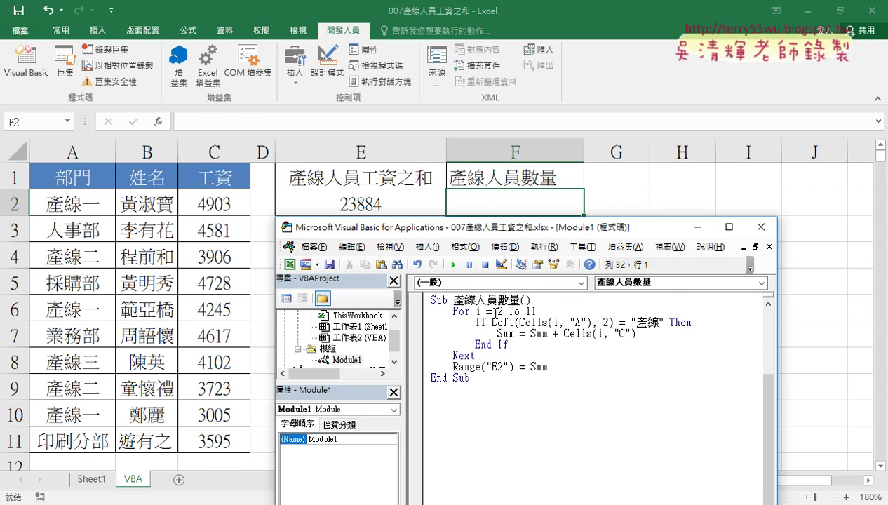
{"action": "left_click_drag", "start_coordinate": [475, 311], "coordinate": [537, 310]}
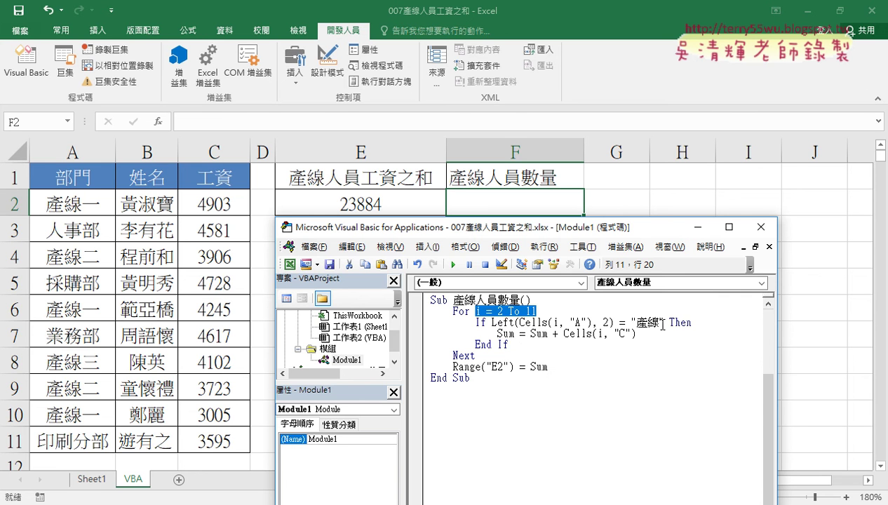
{"action": "left_click_drag", "start_coordinate": [664, 323], "coordinate": [597, 322]}
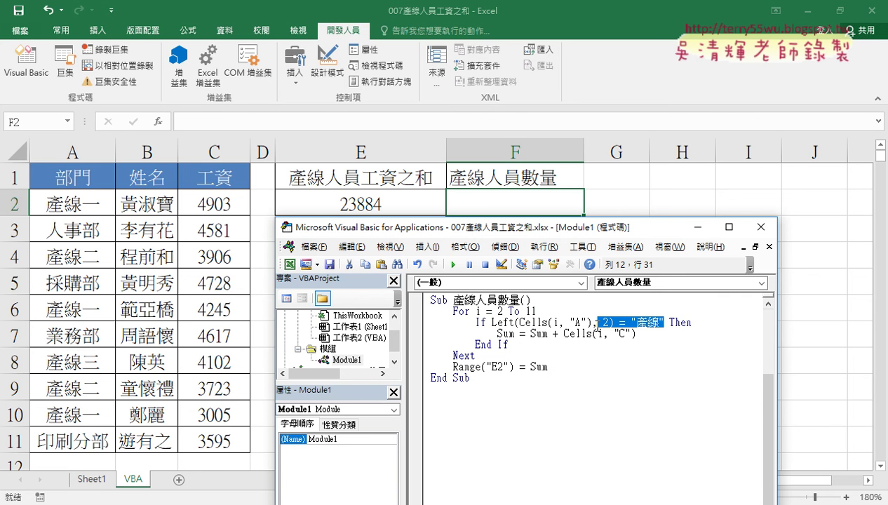
{"action": "left_click", "coordinate": [679, 322]}
{"action": "left_click_drag", "start_coordinate": [498, 334], "coordinate": [657, 335]}
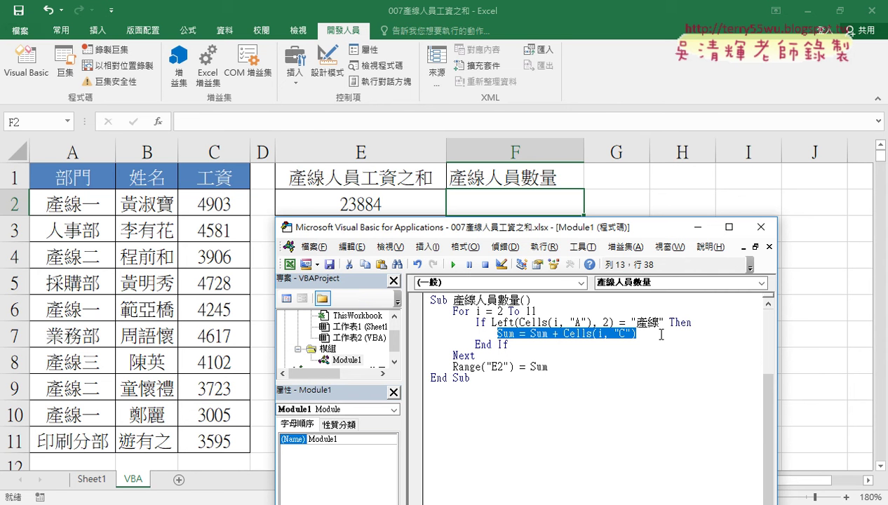
{"action": "left_click_drag", "start_coordinate": [661, 335], "coordinate": [531, 336]}
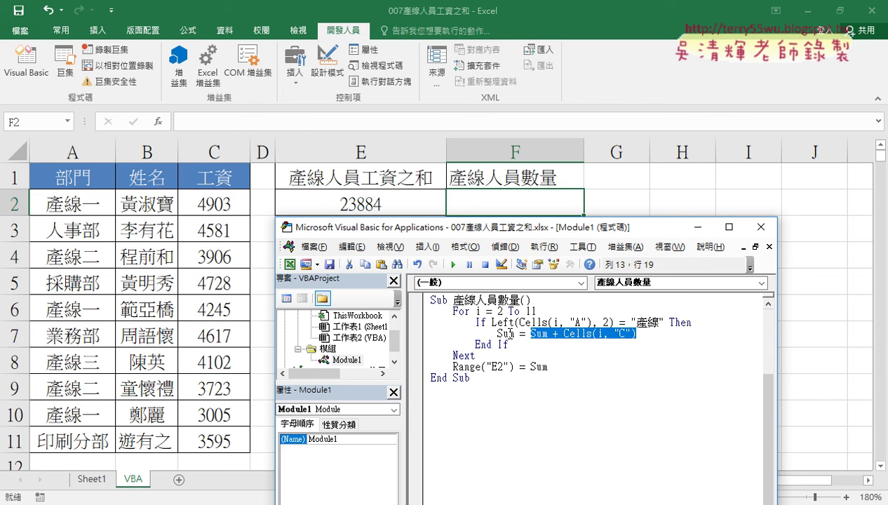
Replace Cells(i, "C") with 1 so the line reads Sum = Sum + 1
{"action": "left_click", "coordinate": [510, 334]}
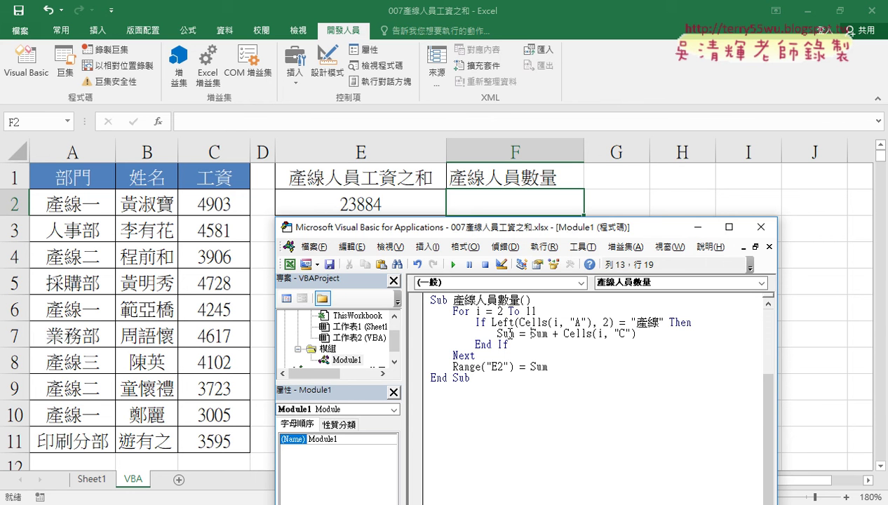
{"action": "key", "text": "Right"}
{"action": "key", "text": "Right"}
{"action": "key", "text": "Right"}
{"action": "key", "text": "Right"}
{"action": "key", "text": "Right"}
{"action": "key", "text": "Right"}
{"action": "key", "text": "shift+Right"}
{"action": "key", "text": "shift+Right"}
{"action": "key", "text": "shift+Right"}
{"action": "key", "text": "shift+Right"}
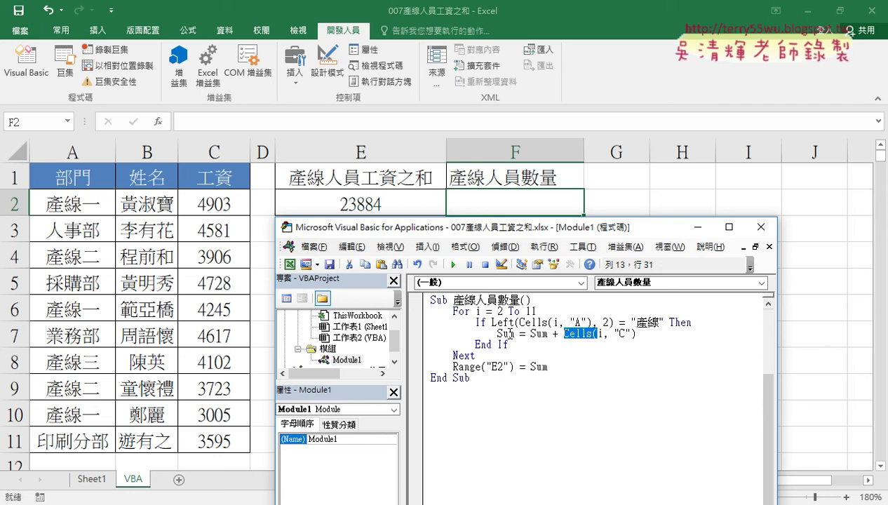
{"action": "key", "text": "shift+Right"}
{"action": "key", "text": "shift+Right"}
{"action": "key", "text": "shift+Right"}
{"action": "key", "text": "shift+Right"}
{"action": "key", "text": "shift+Right"}
{"action": "key", "text": "shift+Right"}
{"action": "key", "text": "shift+Right"}
{"action": "key", "text": "shift+Right"}
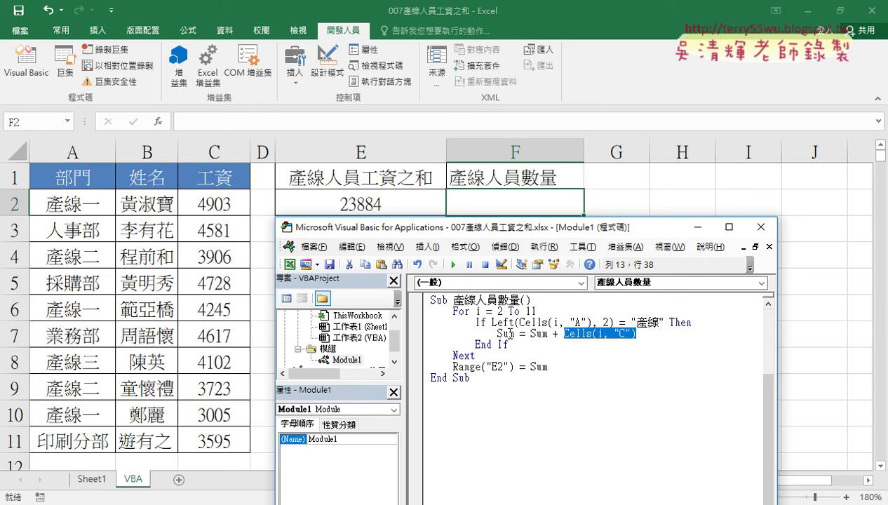
{"action": "type", "text": "1"}
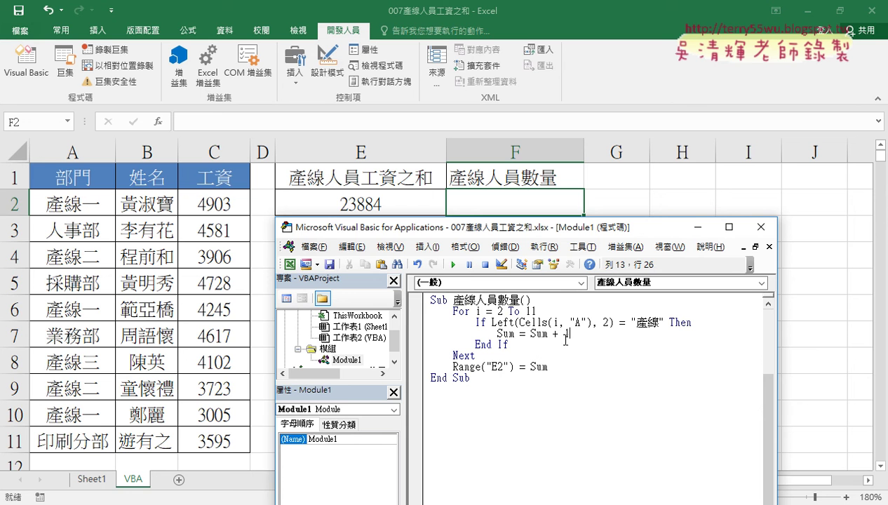
Select + 1, Sum + 1 and the Sum variable in turn to explain the counting
{"action": "left_click_drag", "start_coordinate": [570, 334], "coordinate": [553, 334]}
{"action": "left_click", "coordinate": [530, 334]}
{"action": "left_click_drag", "start_coordinate": [530, 334], "coordinate": [570, 334]}
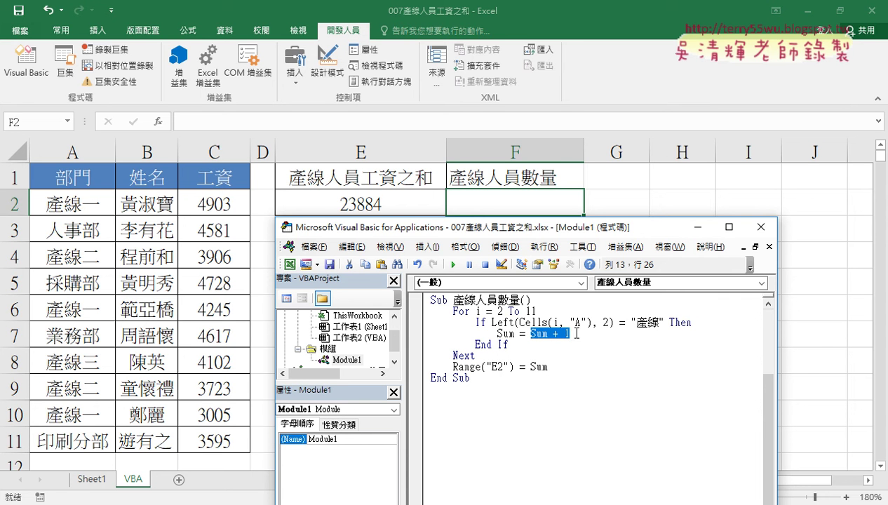
{"action": "left_click", "coordinate": [516, 334]}
{"action": "double_click", "coordinate": [512, 334]}
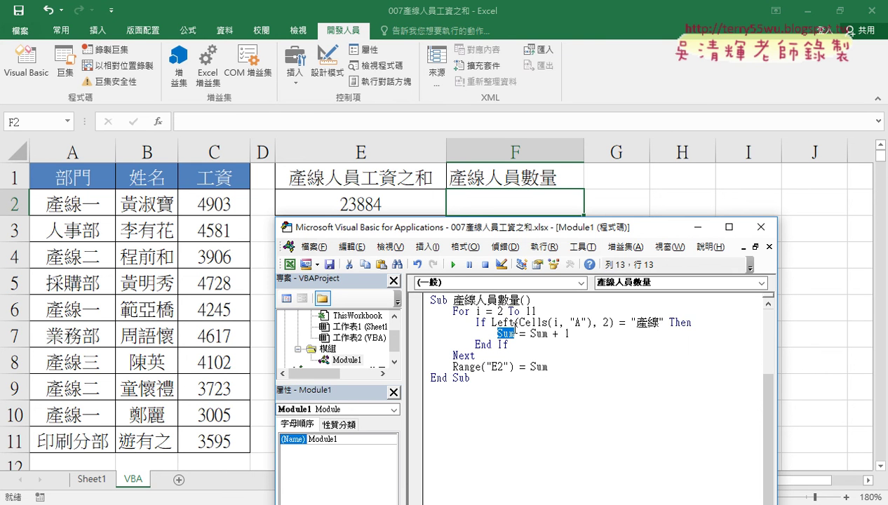
Annotate how Sum flows to E2, marking the 23884 total and the empty F2
{"action": "left_click_drag", "start_coordinate": [568, 334], "coordinate": [531, 334]}
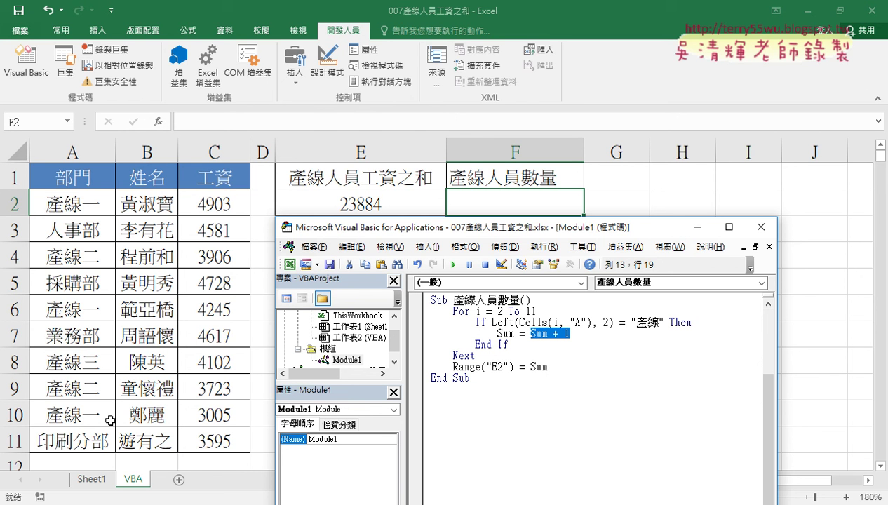
{"action": "left_click_drag", "start_coordinate": [548, 367], "coordinate": [530, 370]}
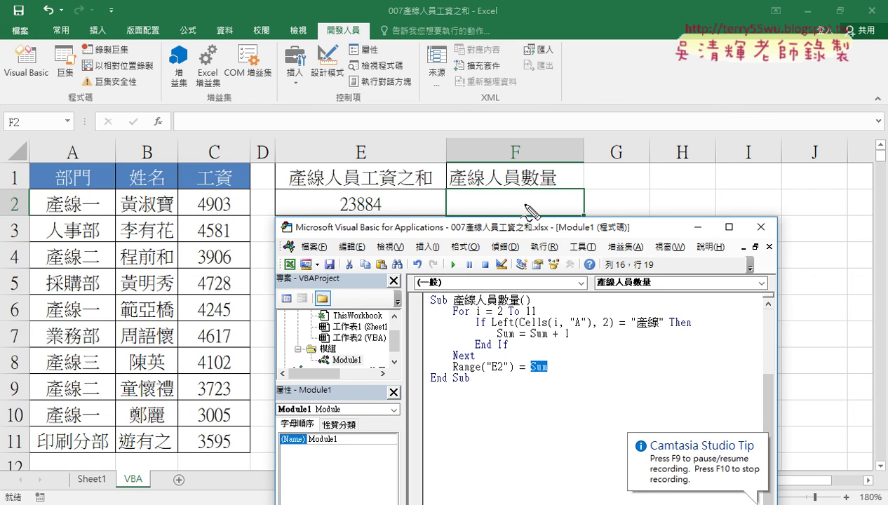
{"action": "left_click_drag", "start_coordinate": [539, 370], "coordinate": [517, 390]}
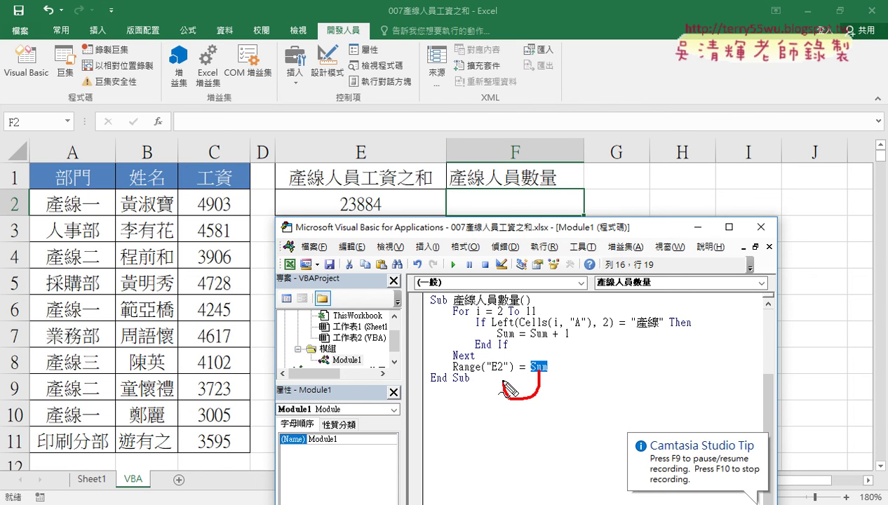
{"action": "left_click_drag", "start_coordinate": [363, 212], "coordinate": [331, 212]}
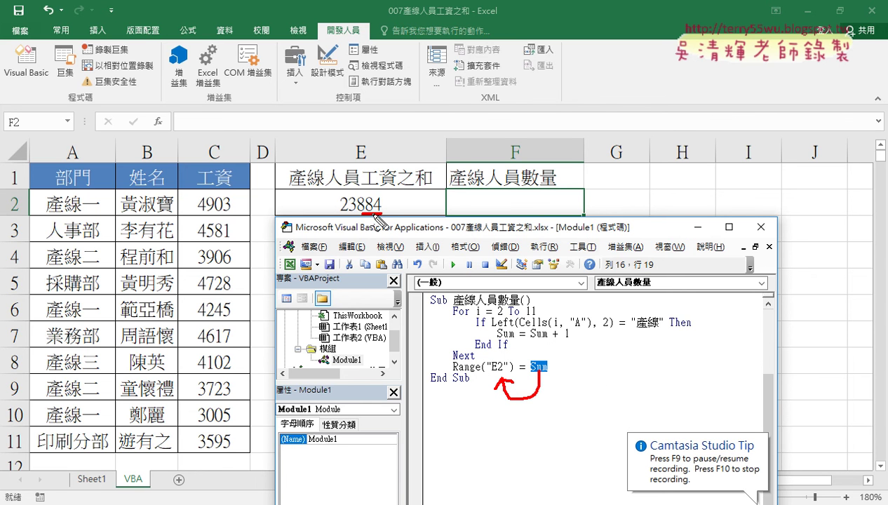
{"action": "left_click_drag", "start_coordinate": [523, 208], "coordinate": [545, 208]}
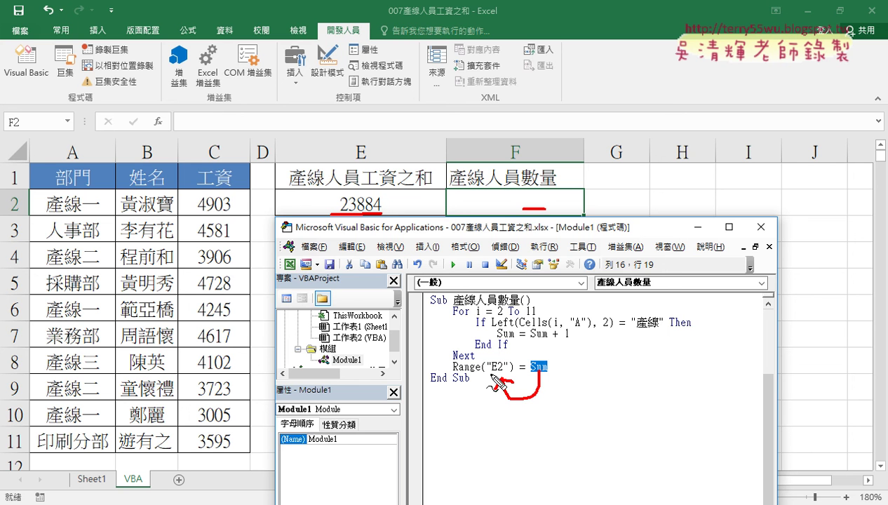
{"action": "left_click_drag", "start_coordinate": [499, 379], "coordinate": [512, 380]}
{"action": "key", "text": "Escape"}
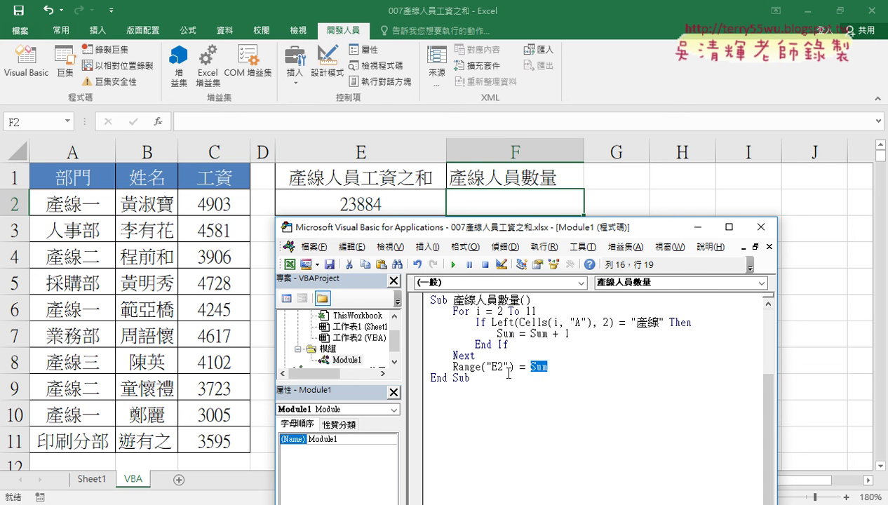
Change Range("E2") to Range("F2") and run the macro, writing 6 into F2
{"action": "key", "text": "Left"}
{"action": "left_click", "coordinate": [495, 366]}
{"action": "key", "text": "BackSpace"}
{"action": "type", "text": "F"}
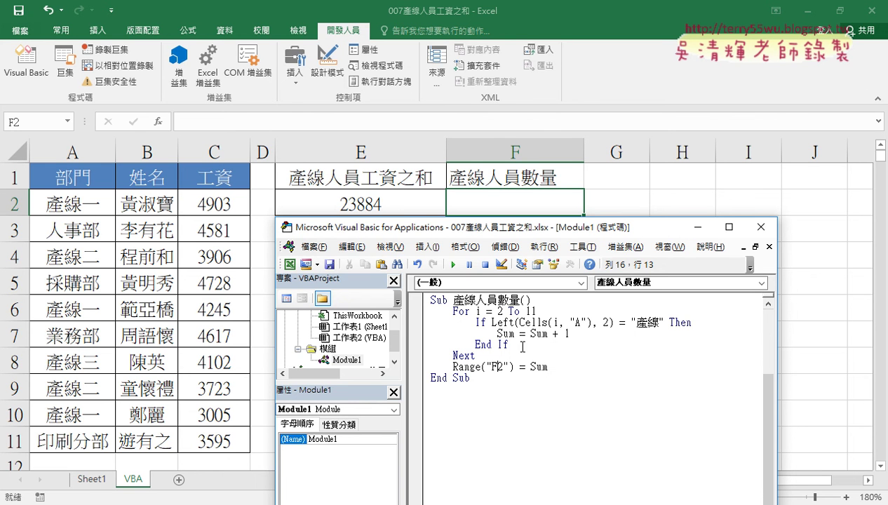
{"action": "left_click", "coordinate": [452, 265]}
Select the loop lines to explain them, then select the entire 產線人員數量 macro
{"action": "mouse_move", "coordinate": [453, 311]}
{"action": "left_mouse_down"}
{"action": "mouse_move", "coordinate": [503, 310]}
{"action": "mouse_move", "coordinate": [508, 358]}
{"action": "left_mouse_up"}
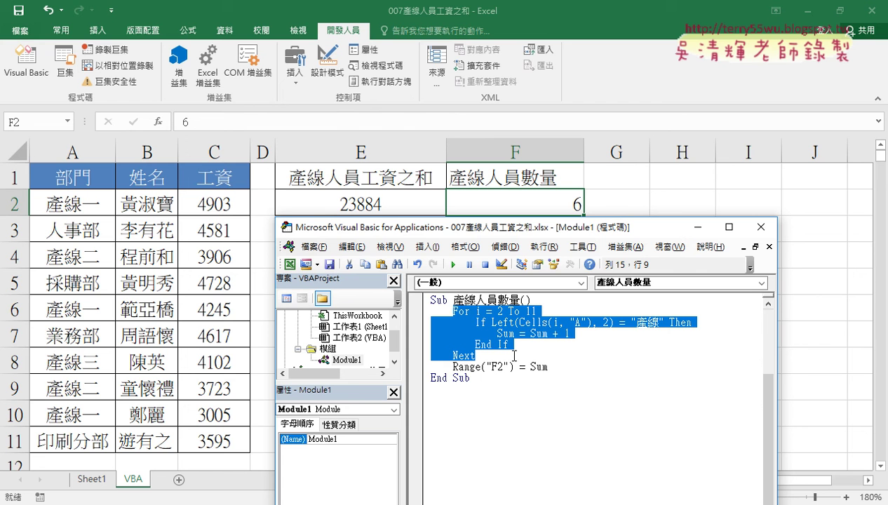
{"action": "left_click", "coordinate": [519, 370]}
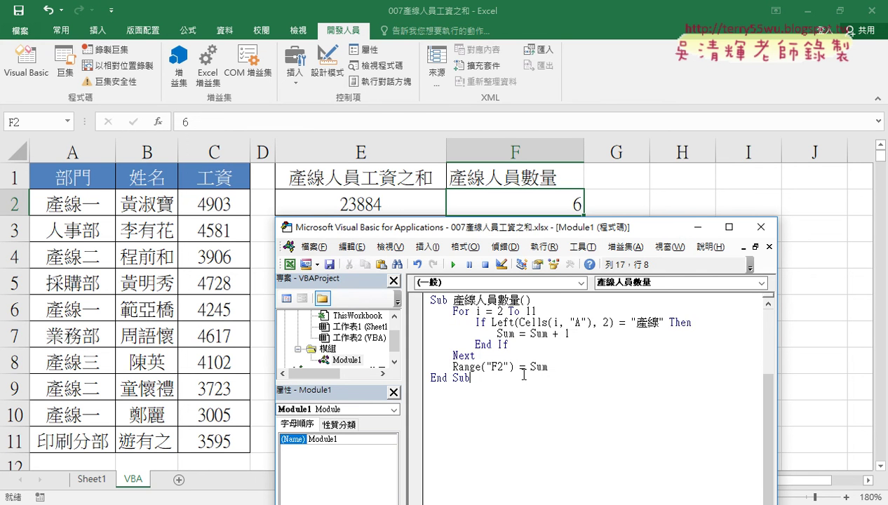
{"action": "left_click_drag", "start_coordinate": [470, 378], "coordinate": [432, 302]}
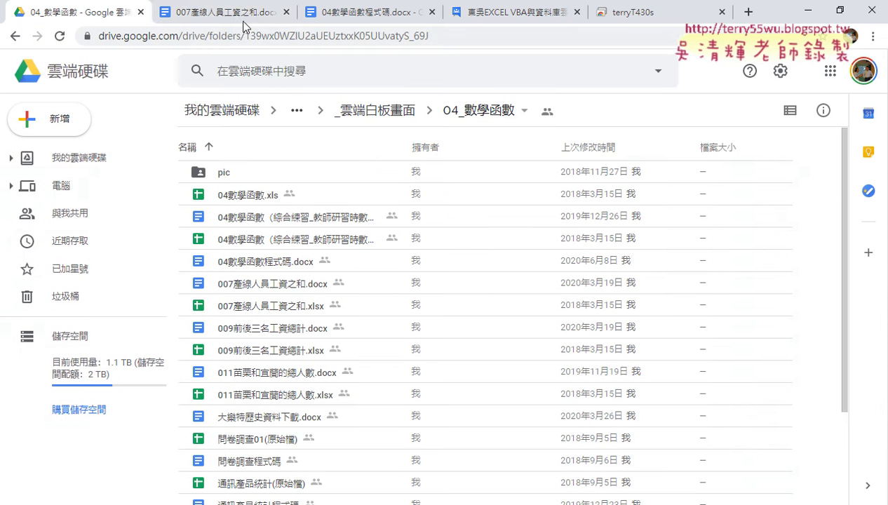
Paste the 產線人員數量 macro below the existing code in the 007產線人員工資之和 notes
{"action": "left_click", "coordinate": [243, 21]}
{"action": "left_click", "coordinate": [235, 452]}
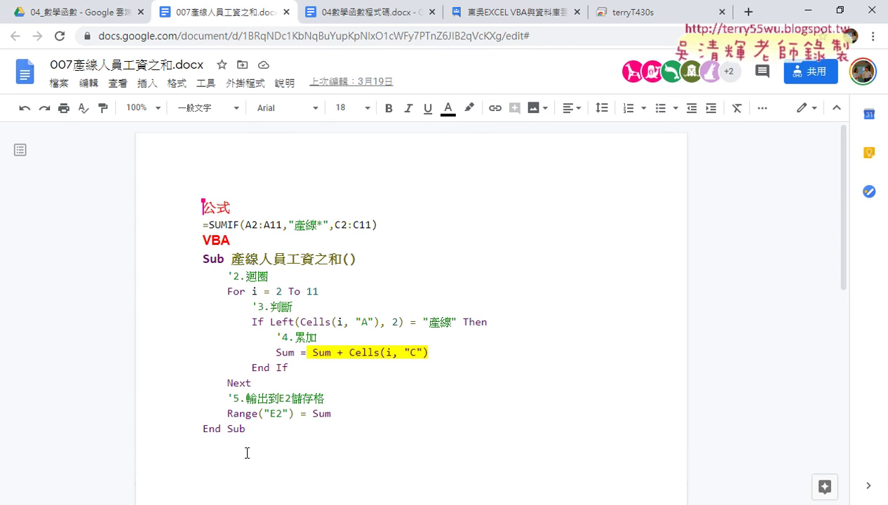
{"action": "type", "text": "Sub 產線人員數量()     For i = 2 To 11         If Left(Cells(i, \"A\"), 2) = \"產線\" Then             Sum = Sum + 1         End If     Next     Range(\"F2\") = Sum End Sub"}
{"action": "key", "text": "shift+Left"}
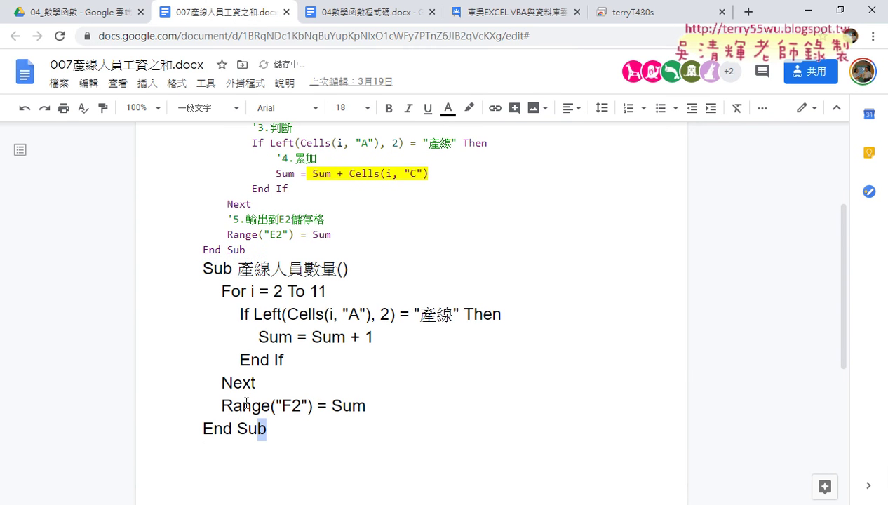
{"action": "left_click_drag", "start_coordinate": [246, 402], "coordinate": [203, 269]}
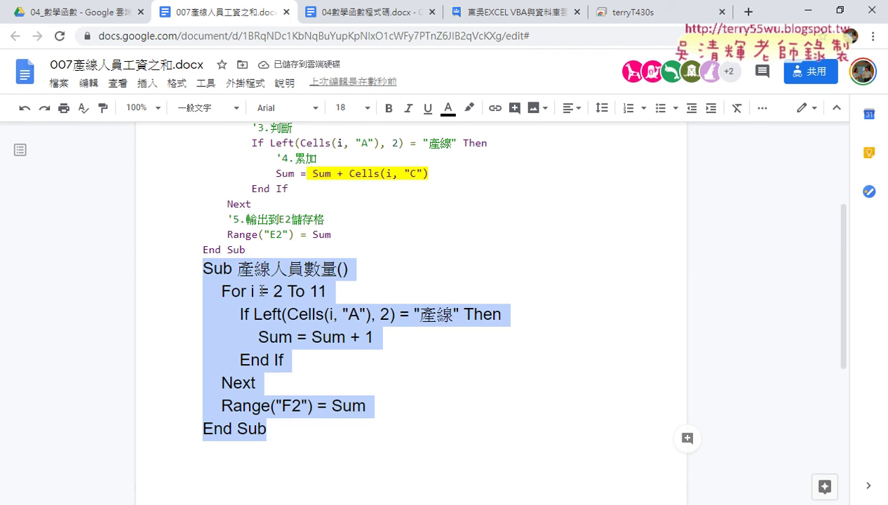
Make the Sub 產線人員數量() line a 標題 1 heading and format the body with Code Pretty
{"action": "left_click_drag", "start_coordinate": [348, 269], "coordinate": [175, 269]}
{"action": "left_click", "coordinate": [209, 107]}
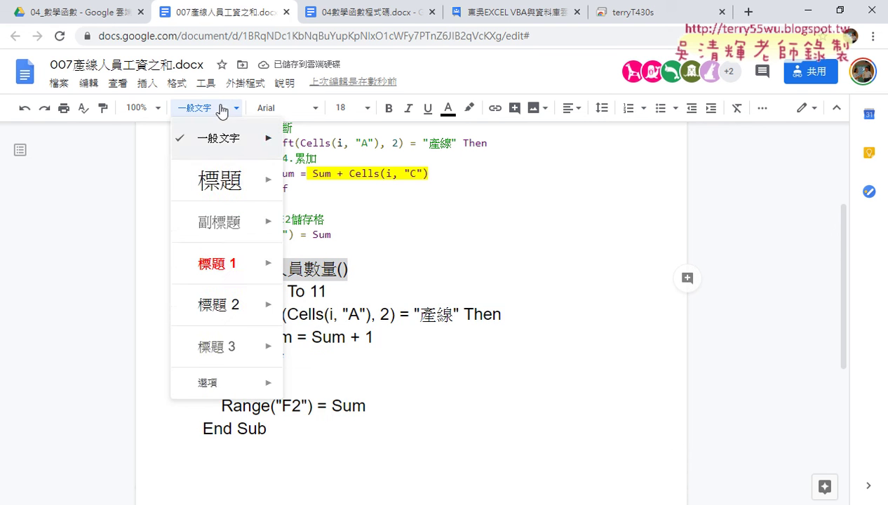
{"action": "left_click", "coordinate": [224, 277]}
{"action": "left_click_drag", "start_coordinate": [267, 428], "coordinate": [203, 287]}
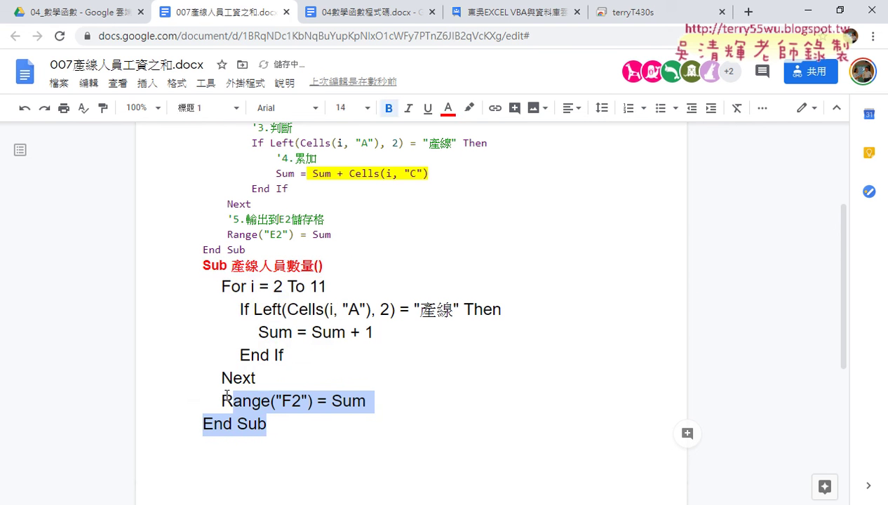
{"action": "left_click", "coordinate": [246, 83]}
{"action": "mouse_move", "coordinate": [267, 162]}
{"action": "left_click", "coordinate": [416, 167]}
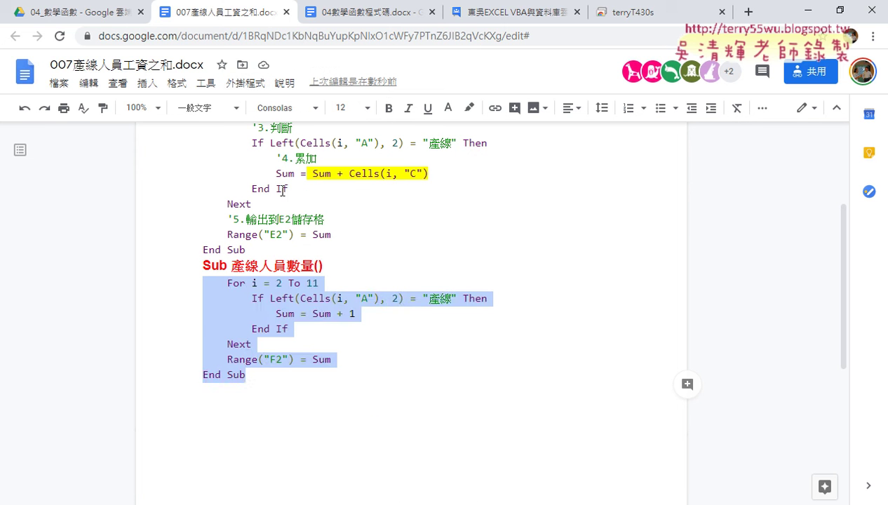
{"action": "left_click", "coordinate": [365, 324]}
Highlight Sum + 1 and Range("F2") in yellow, then open the 011苗栗和宜蘭的總人數 workbook
{"action": "left_click_drag", "start_coordinate": [356, 313], "coordinate": [312, 313]}
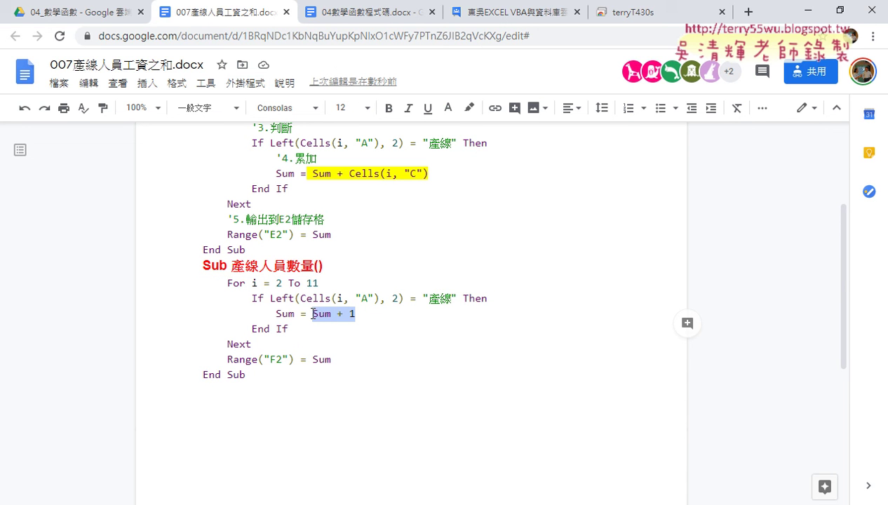
{"action": "left_click", "coordinate": [469, 107]}
{"action": "left_click", "coordinate": [521, 173]}
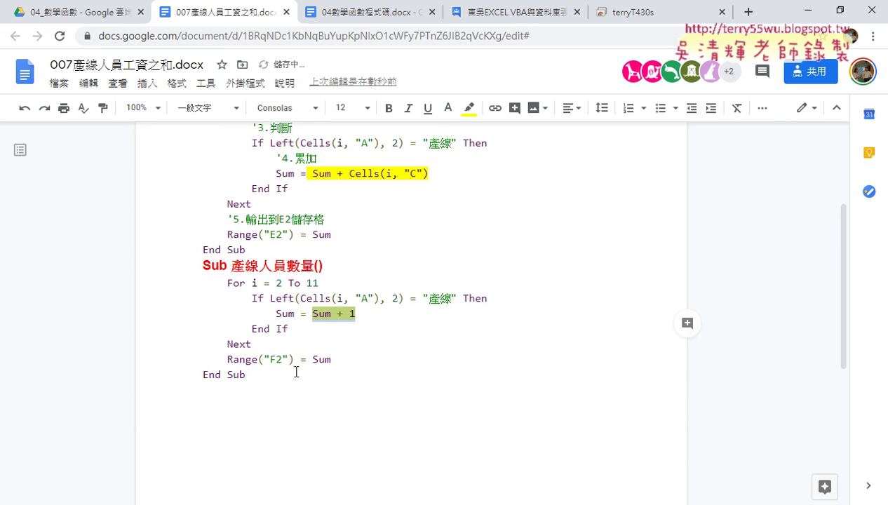
{"action": "left_click_drag", "start_coordinate": [294, 360], "coordinate": [227, 359]}
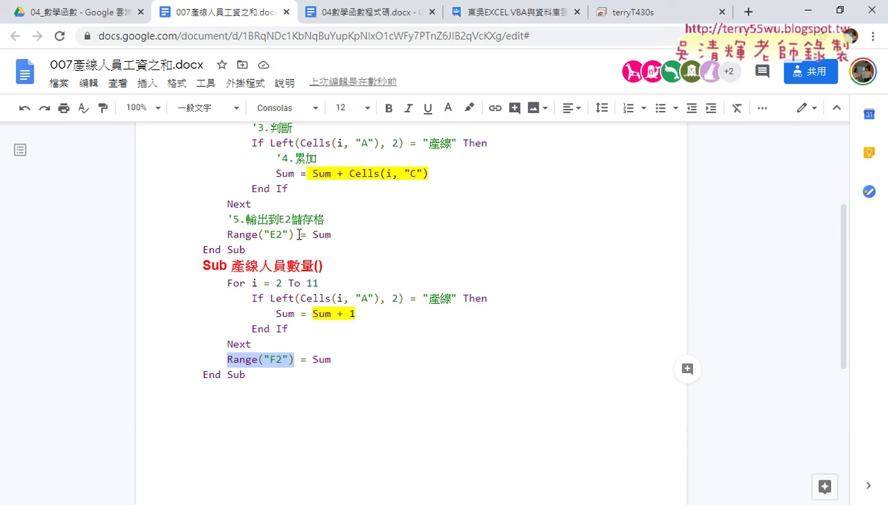
{"action": "left_click", "coordinate": [469, 110]}
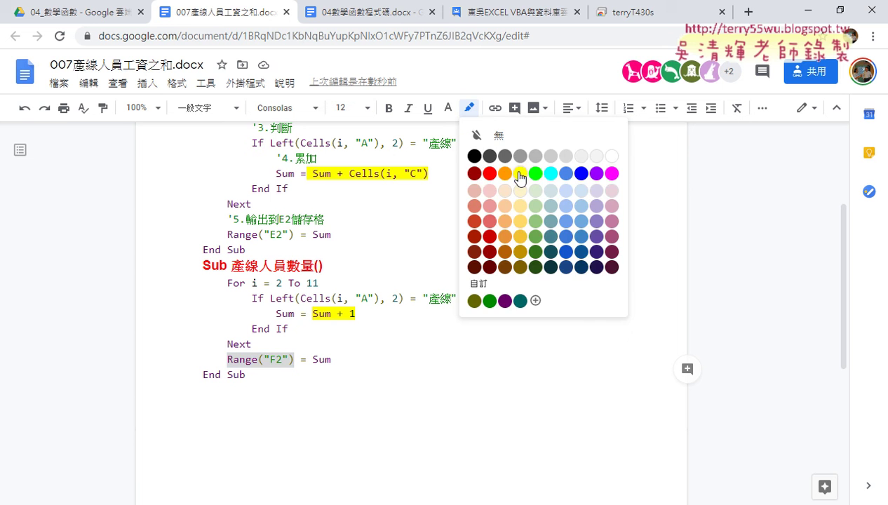
{"action": "left_click", "coordinate": [507, 174]}
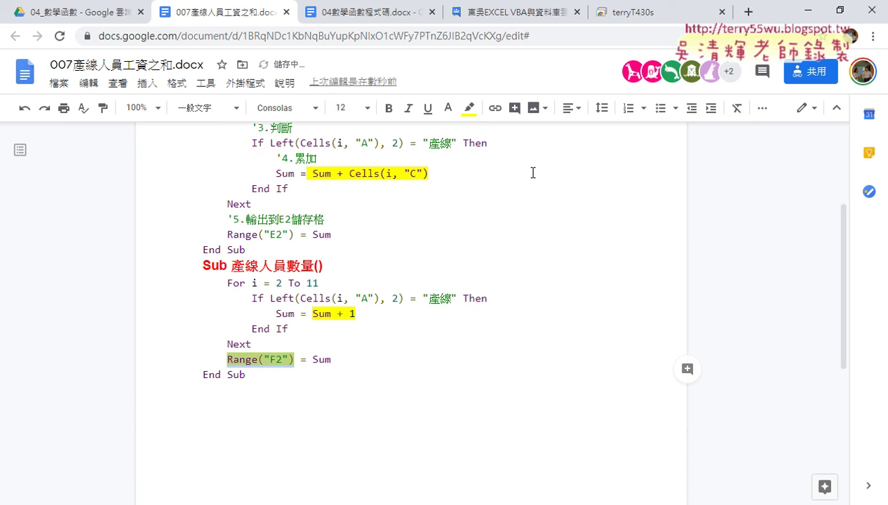
{"action": "left_click", "coordinate": [162, 504]}
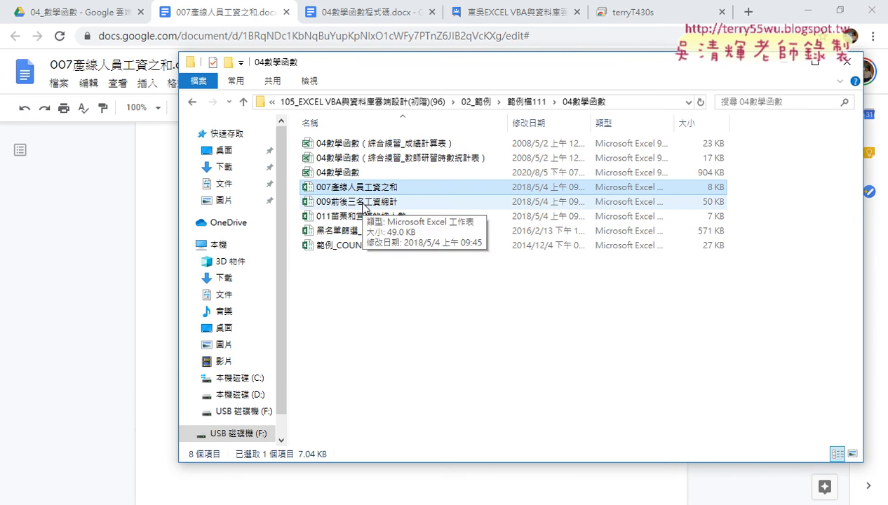
{"action": "double_click", "coordinate": [363, 222]}
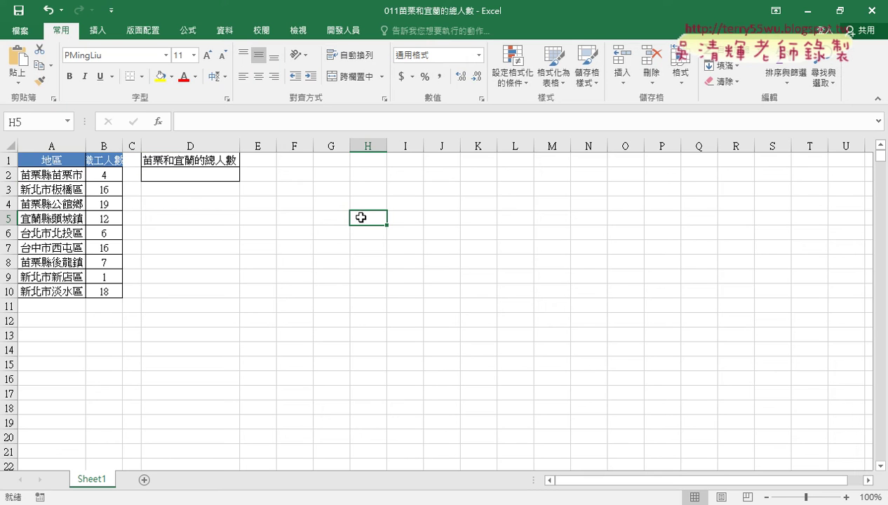
Zoom in, autofit column B to show 職工人數, and start an Insert Function formula in D2
{"action": "left_click", "coordinate": [847, 498]}
{"action": "left_click", "coordinate": [847, 497]}
{"action": "left_click", "coordinate": [846, 498]}
{"action": "left_click", "coordinate": [846, 497]}
{"action": "left_click", "coordinate": [847, 497]}
{"action": "scroll", "coordinate": [632, 399], "scroll_direction": "up", "scroll_amount": 1}
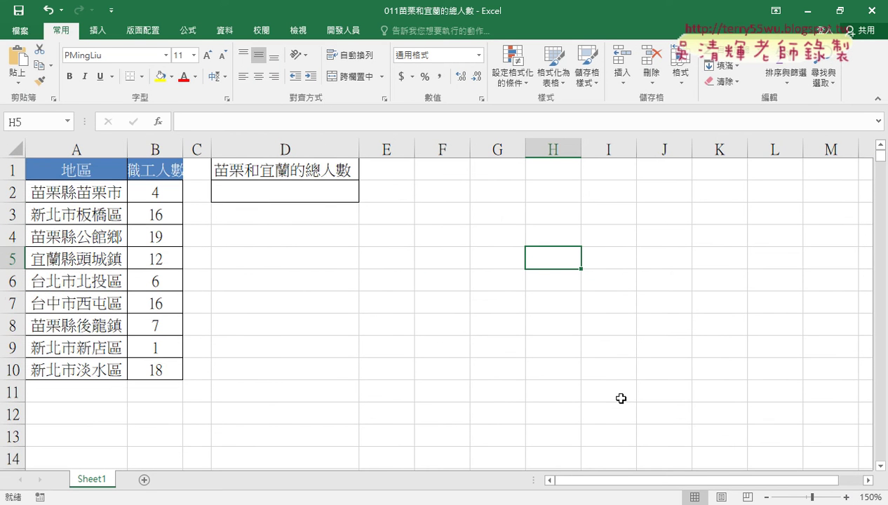
{"action": "left_click", "coordinate": [847, 497]}
{"action": "scroll", "coordinate": [563, 401], "scroll_direction": "up", "scroll_amount": 1}
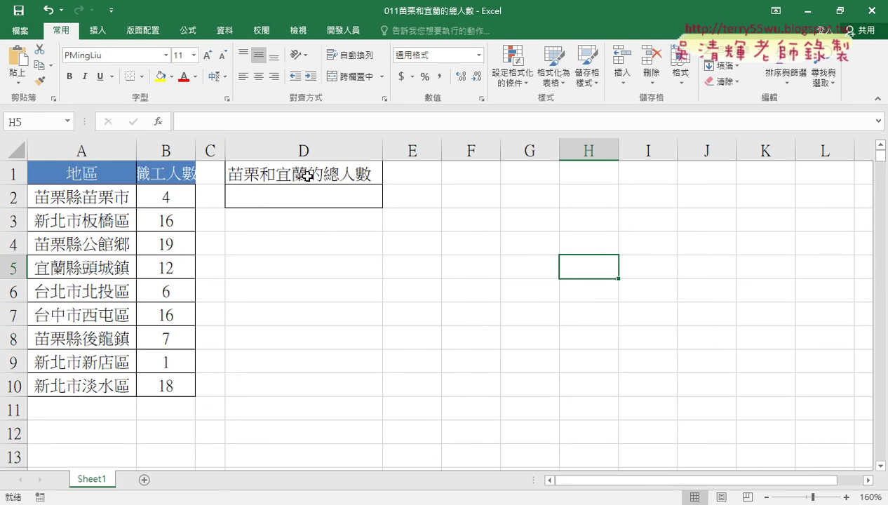
{"action": "left_click", "coordinate": [306, 199]}
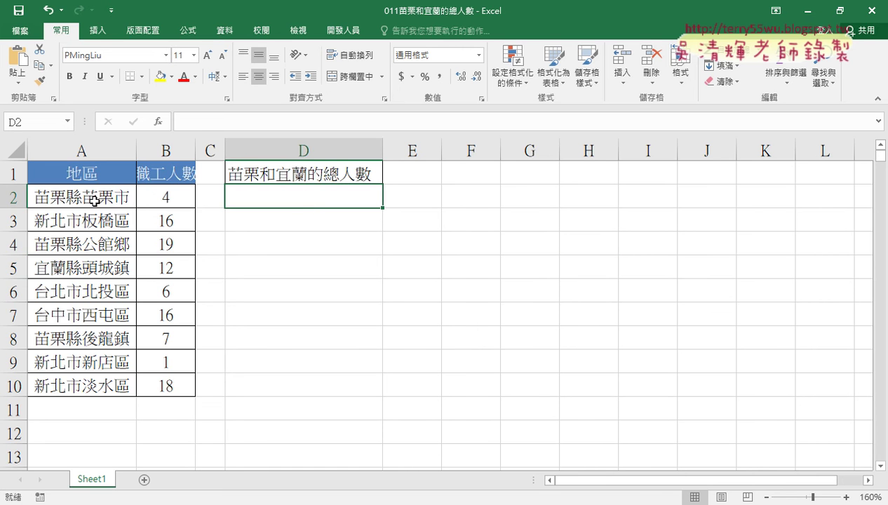
{"action": "left_click", "coordinate": [85, 151]}
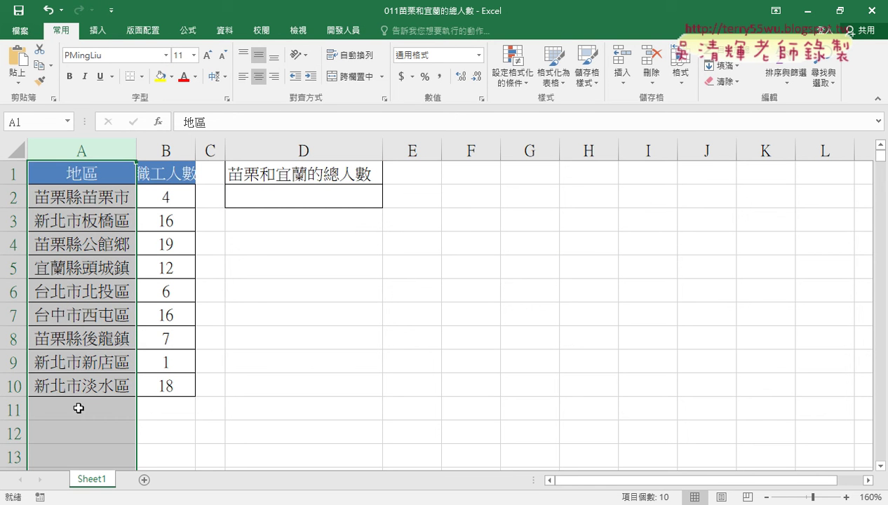
{"action": "left_click", "coordinate": [273, 195]}
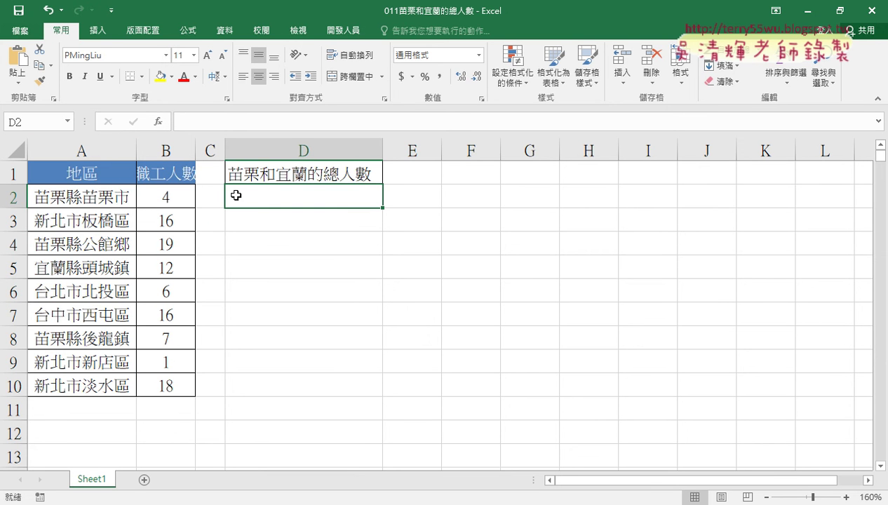
{"action": "double_click", "coordinate": [195, 150]}
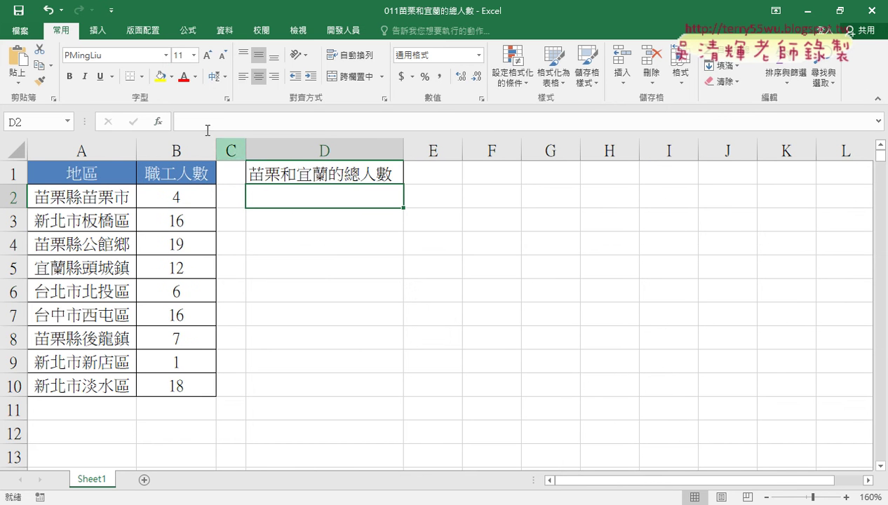
{"action": "left_click", "coordinate": [159, 122]}
Choose SUMIF from the recently used functions and set its Range to A2:A10
{"action": "left_click_drag", "start_coordinate": [436, 197], "coordinate": [481, 77]}
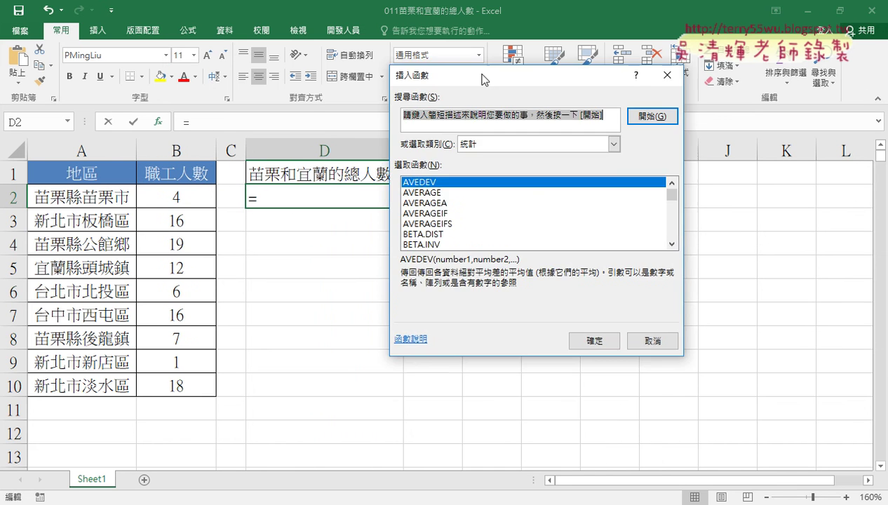
{"action": "left_click", "coordinate": [500, 145]}
{"action": "left_click", "coordinate": [507, 157]}
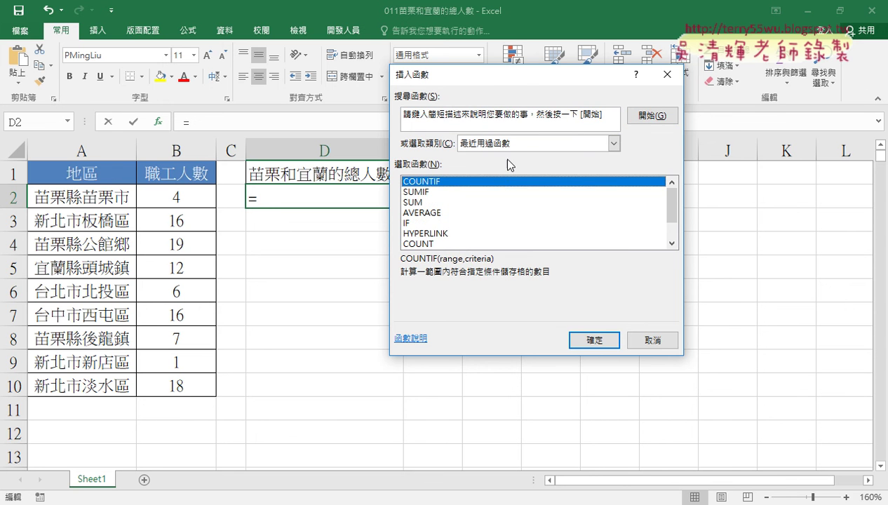
{"action": "double_click", "coordinate": [424, 192]}
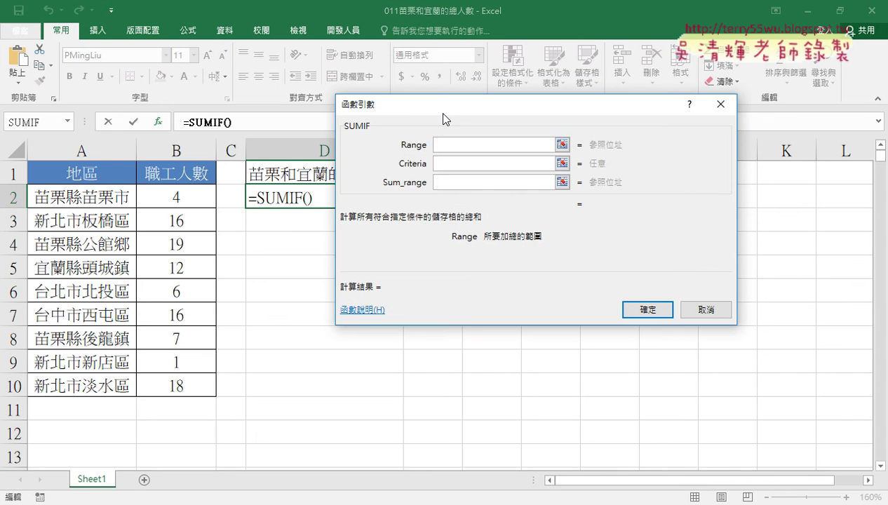
{"action": "left_click_drag", "start_coordinate": [442, 103], "coordinate": [564, 124]}
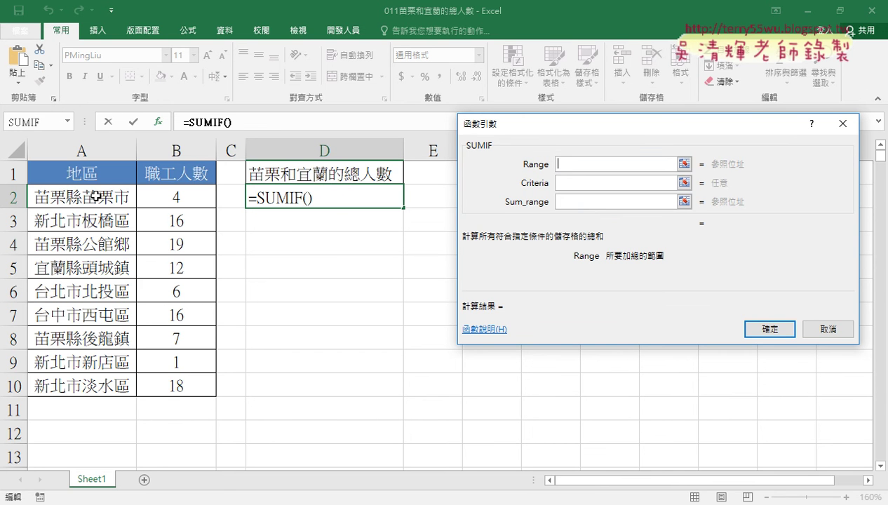
{"action": "left_click_drag", "start_coordinate": [94, 194], "coordinate": [93, 386]}
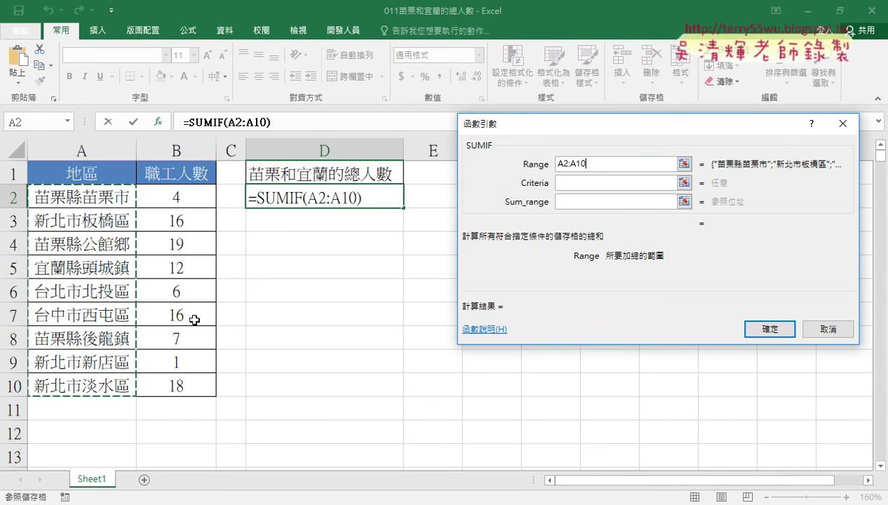
{"action": "left_click", "coordinate": [586, 185]}
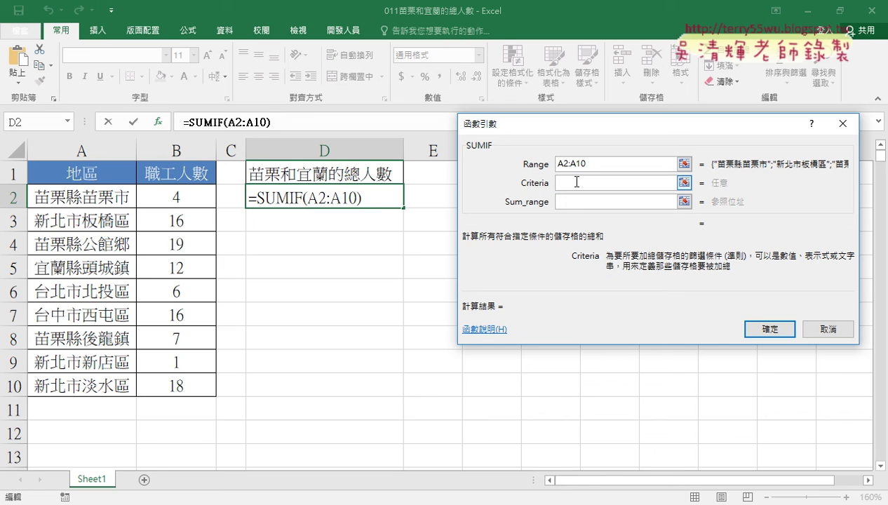
Enter "苗栗*" as the SUMIF criteria
{"action": "type", "text": "ㄛ"}
{"action": "key", "text": "BackSpace"}
{"action": "type", "text": "or("}
{"action": "key", "text": "BackSpace"}
{"action": "key", "text": "BackSpace"}
{"action": "key", "text": "BackSpace"}
{"action": "type", "text": "\"\""}
{"action": "type", "text": "ㄇ"}
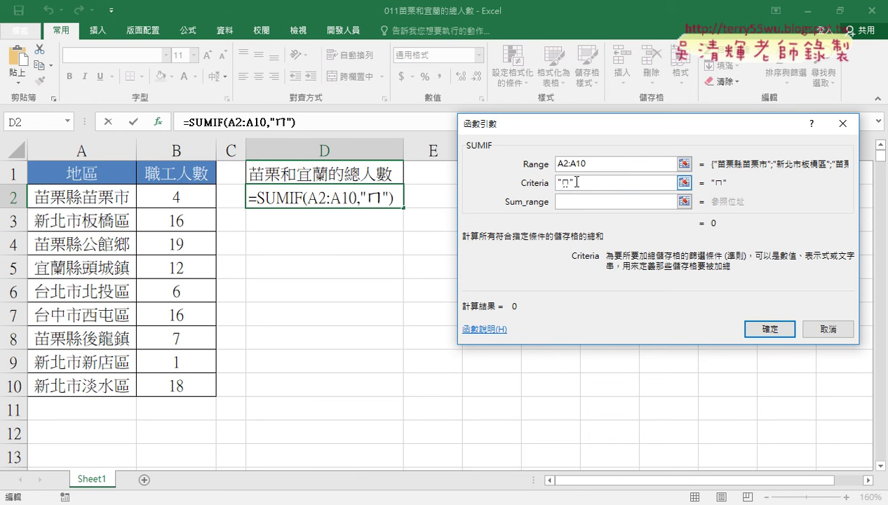
{"action": "type", "text": "ㄧㄠˊ"}
{"action": "type", "text": "ㄌㄧˋ"}
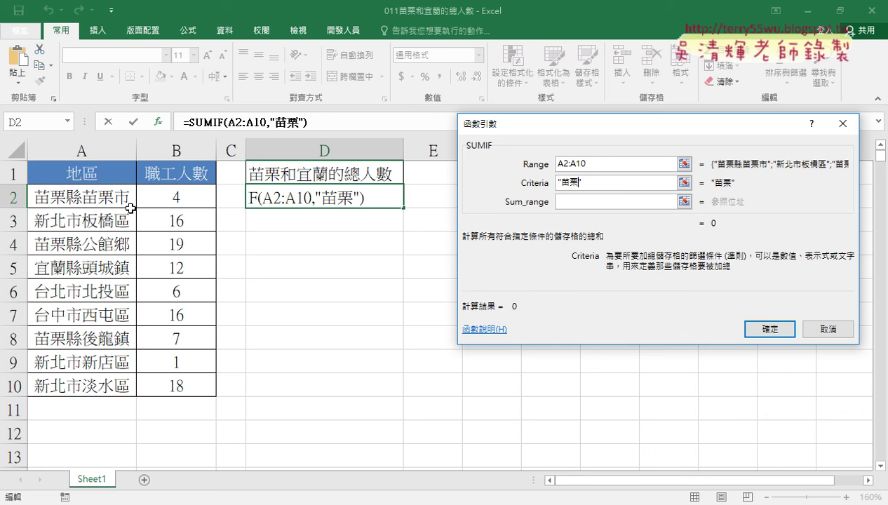
{"action": "type", "text": "????"}
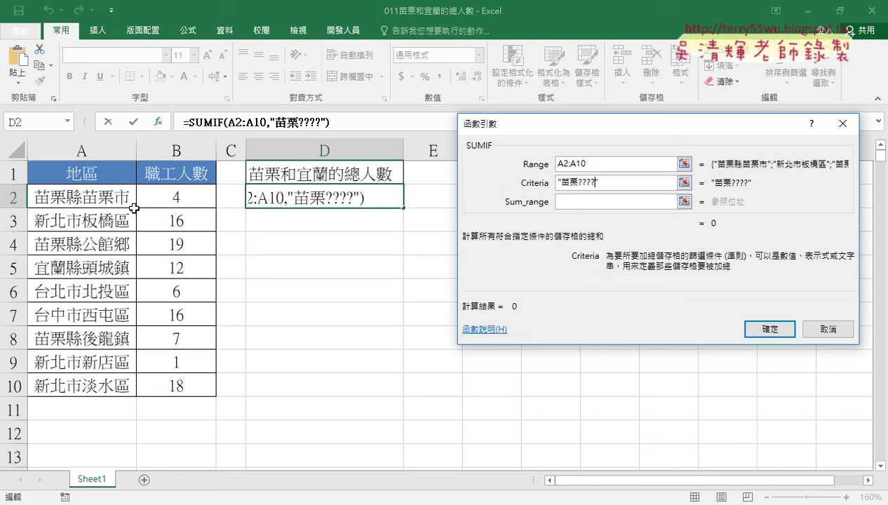
{"action": "key", "text": "BackSpace"}
{"action": "key", "text": "BackSpace"}
{"action": "key", "text": "BackSpace"}
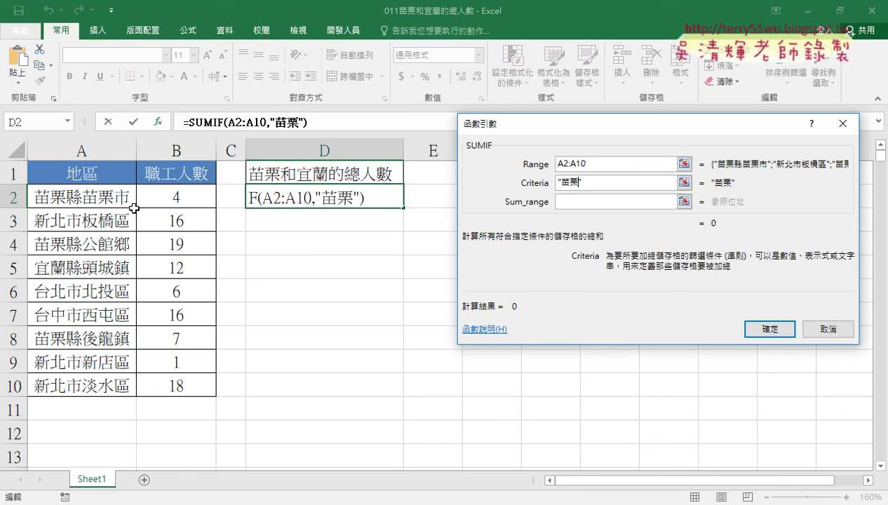
{"action": "type", "text": "*"}
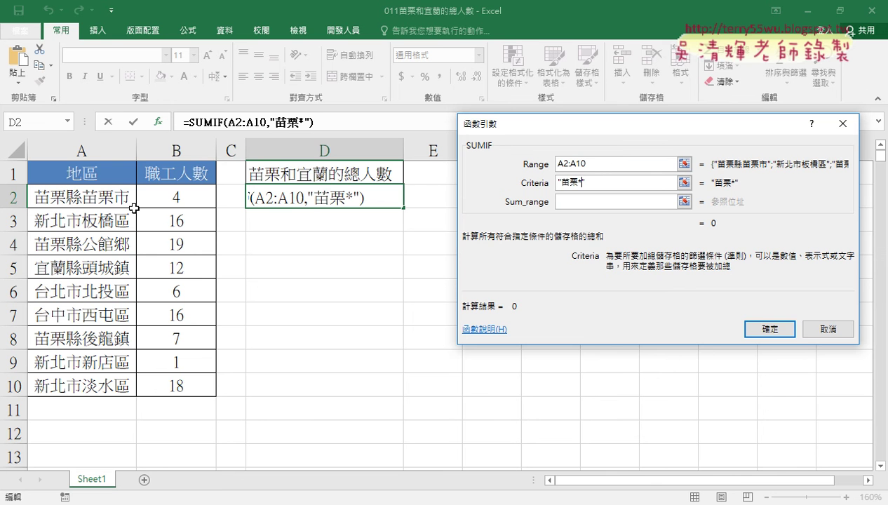
Set the sum range to B2:B10 and confirm, giving 30 in D2
{"action": "left_click", "coordinate": [573, 201]}
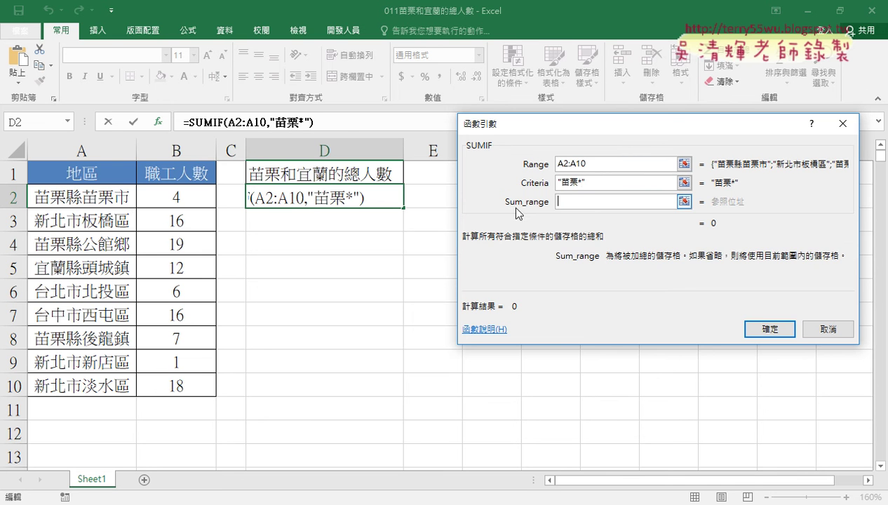
{"action": "left_click_drag", "start_coordinate": [189, 201], "coordinate": [183, 382]}
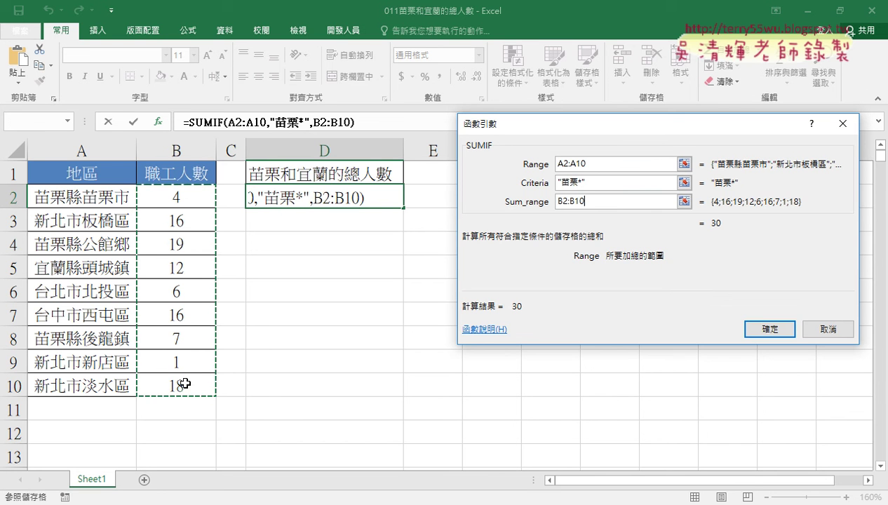
{"action": "left_click", "coordinate": [769, 327]}
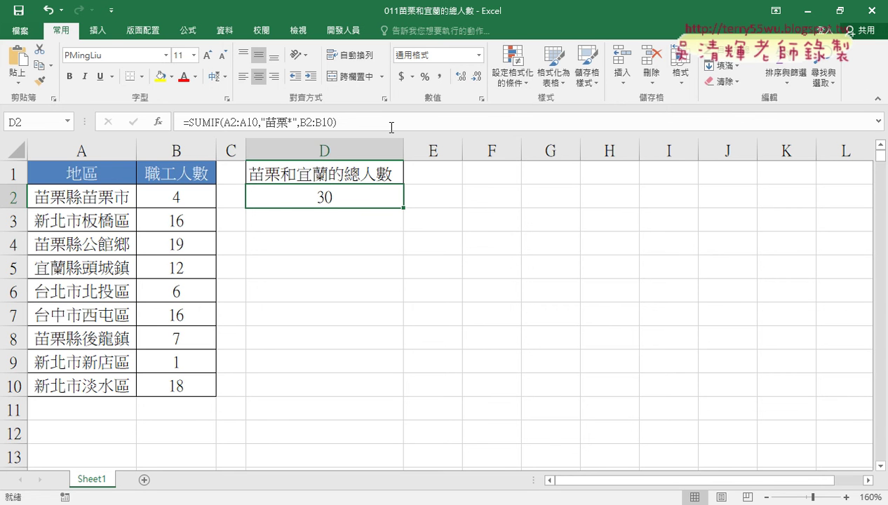
Append a copy of the SUMIF to D2's formula after a plus sign
{"action": "left_click_drag", "start_coordinate": [337, 122], "coordinate": [188, 124]}
{"action": "right_click", "coordinate": [229, 124]}
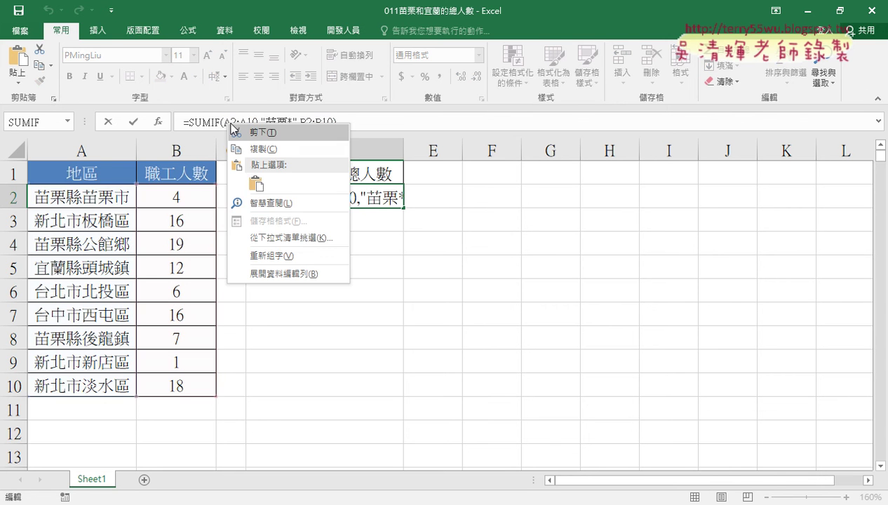
{"action": "left_click", "coordinate": [253, 144]}
{"action": "left_click", "coordinate": [382, 123]}
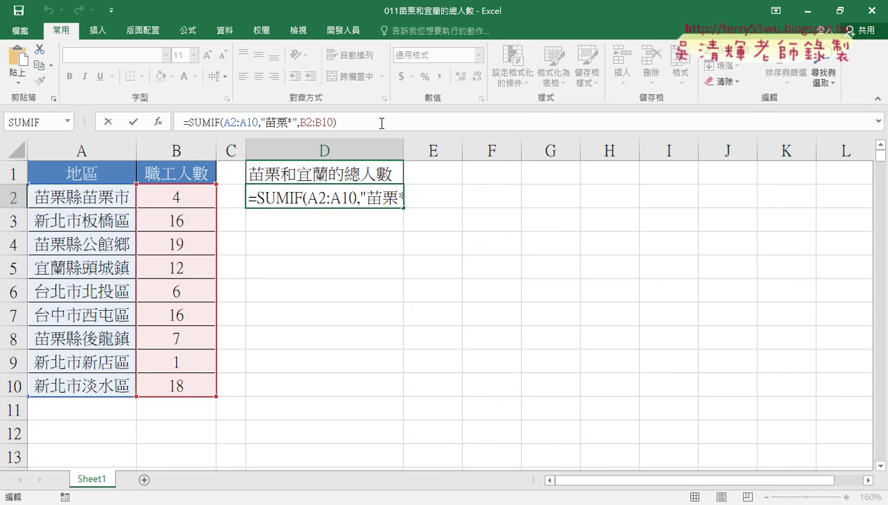
{"action": "type", "text": "+"}
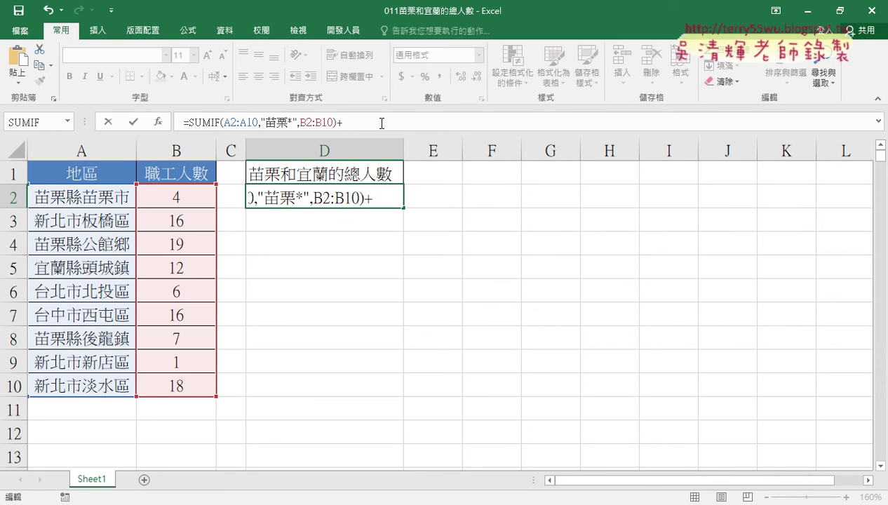
{"action": "type", "text": "SUMIF(A2:A10,\"苗栗*\",B2:B10)"}
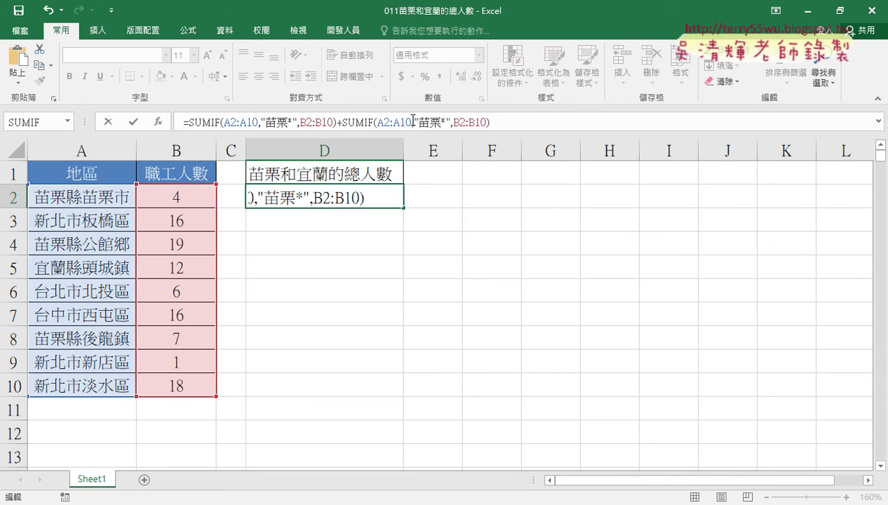
Change the second criterion from 苗栗* to 宜蘭* and commit, so D2 shows 42
{"action": "left_click_drag", "start_coordinate": [419, 124], "coordinate": [440, 124]}
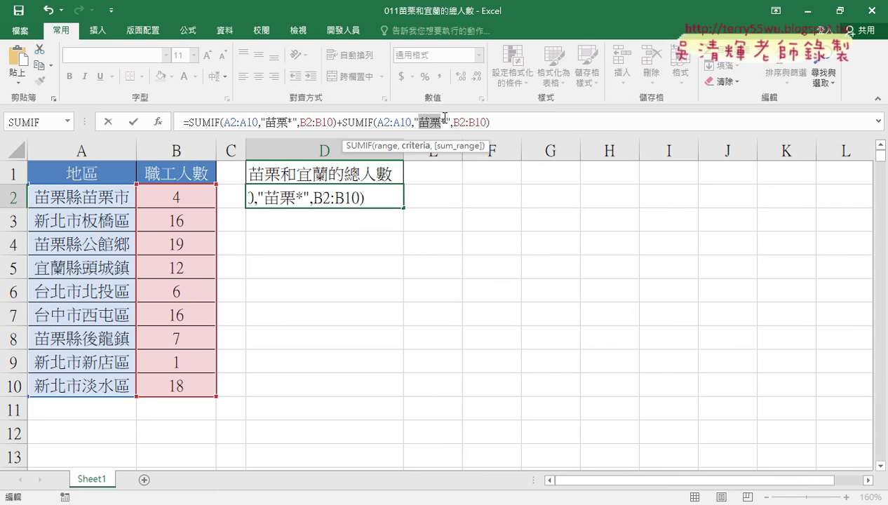
{"action": "type", "text": "一ㄌ"}
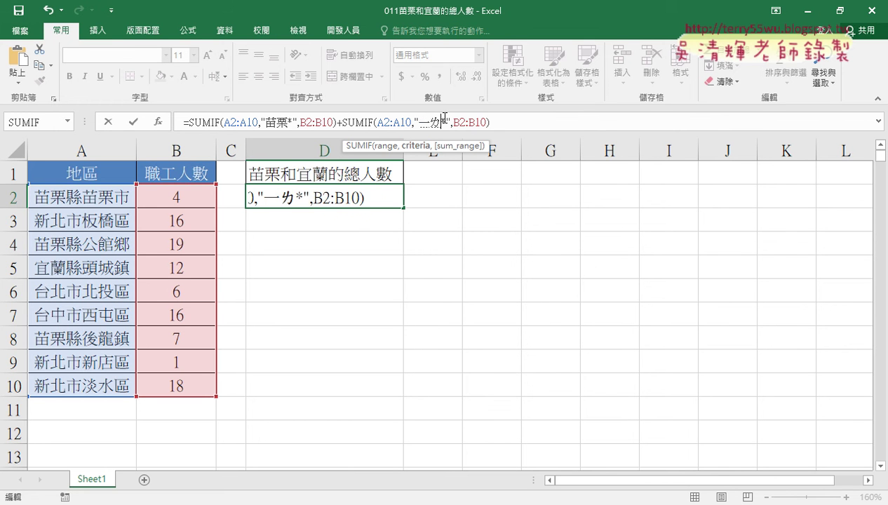
{"action": "type", "text": "ㄢ6"}
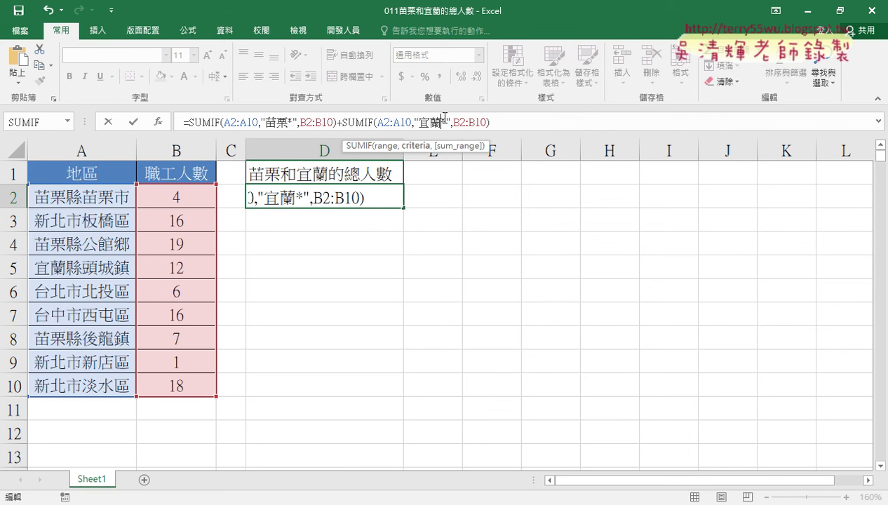
{"action": "left_click_drag", "start_coordinate": [440, 123], "coordinate": [421, 124]}
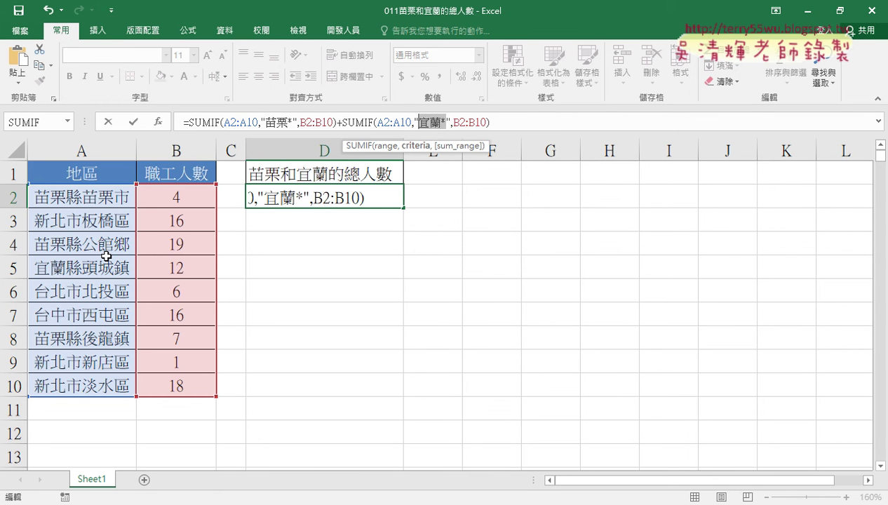
{"action": "left_click", "coordinate": [135, 123]}
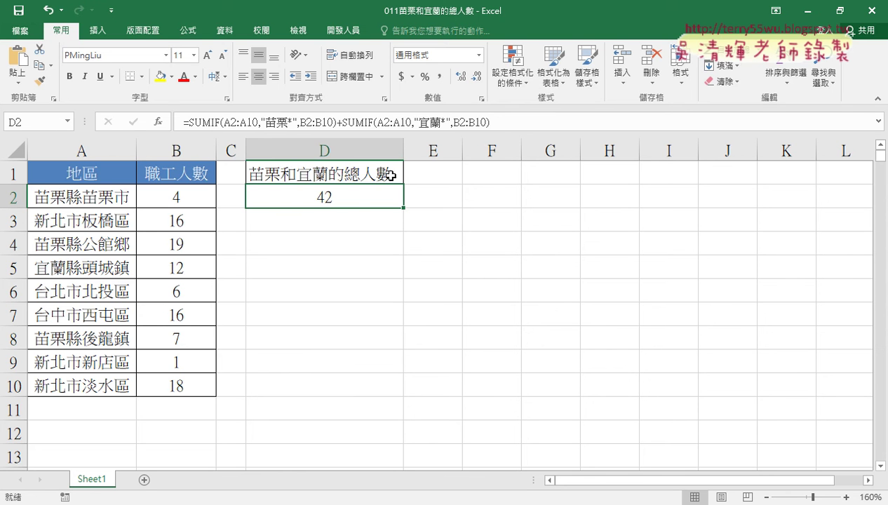
{"action": "left_click_drag", "start_coordinate": [188, 122], "coordinate": [509, 123]}
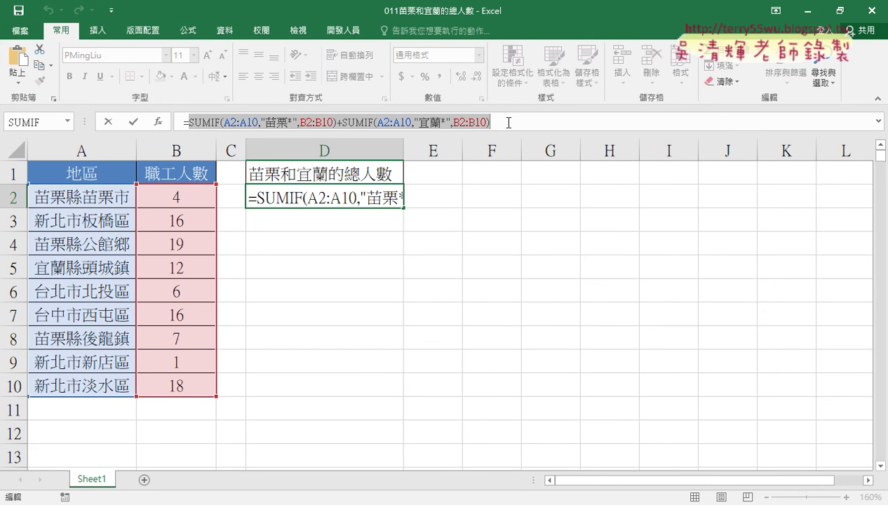
Cancel the D2 formula edit, then duplicate Sheet1 and name the copy VBA
{"action": "left_click", "coordinate": [108, 124]}
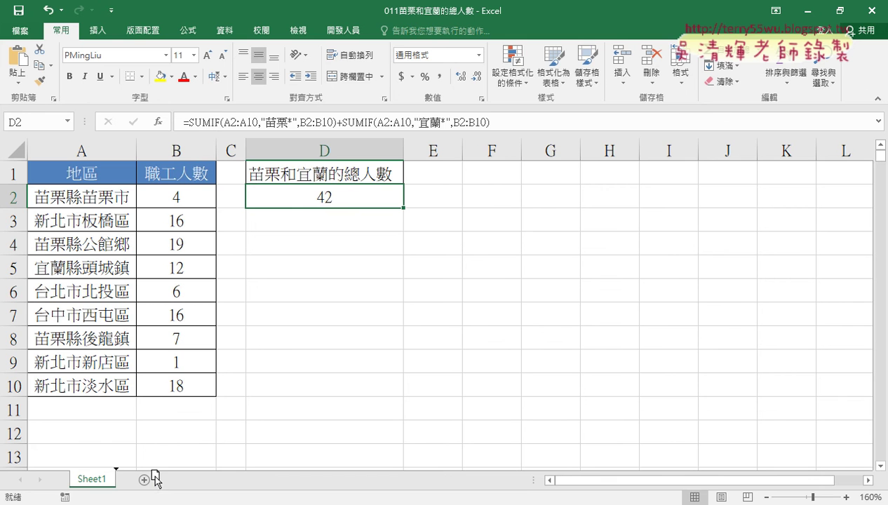
{"action": "left_click_drag", "start_coordinate": [156, 479], "coordinate": [158, 480]}
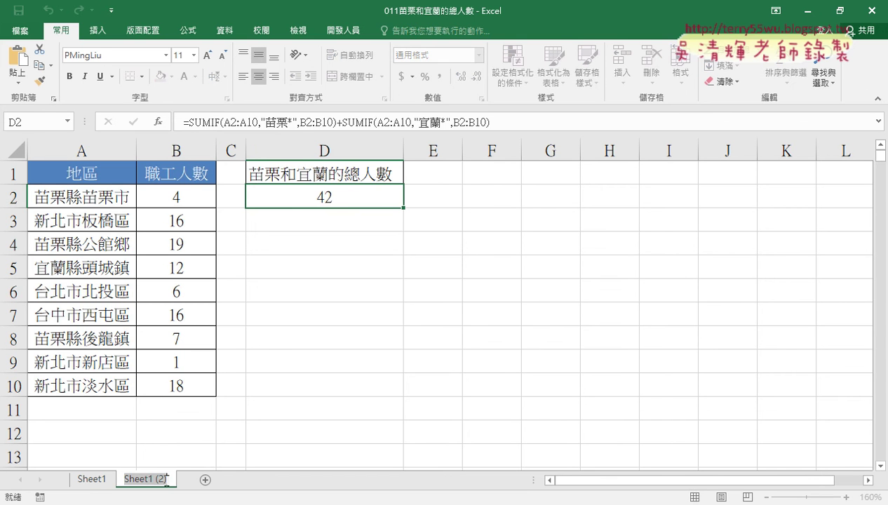
{"action": "type", "text": "VB"}
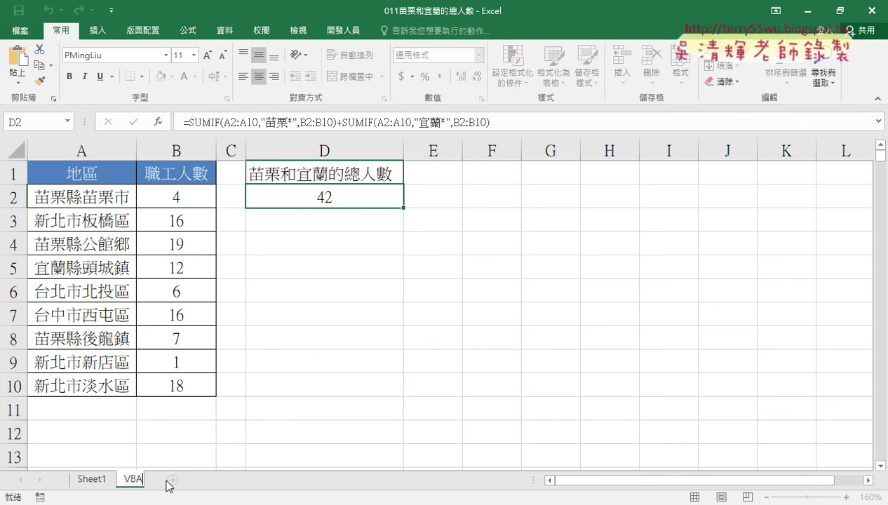
{"action": "type", "text": "A"}
{"action": "key", "text": "Return"}
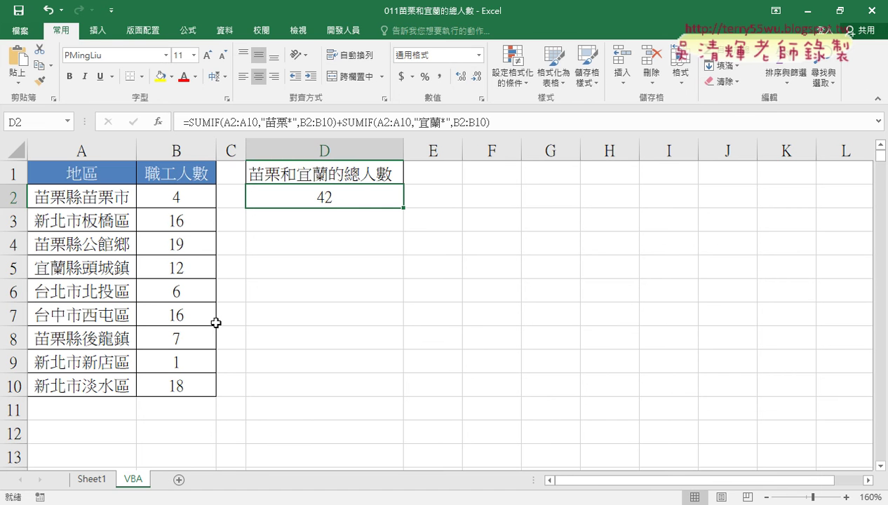
Launch the Visual Basic editor from the Developer tab and widen the Project Explorer to show full file names
{"action": "left_click", "coordinate": [343, 30]}
{"action": "left_click", "coordinate": [47, 80]}
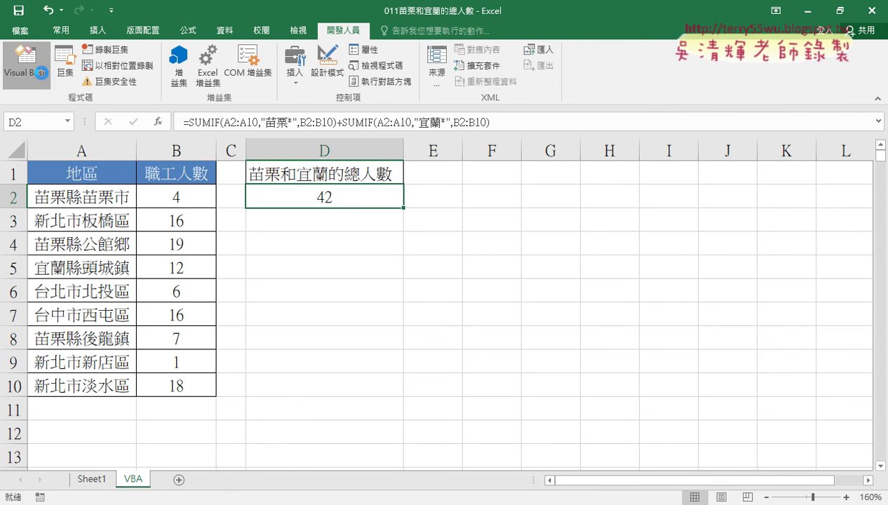
{"action": "left_click_drag", "start_coordinate": [442, 223], "coordinate": [440, 107]}
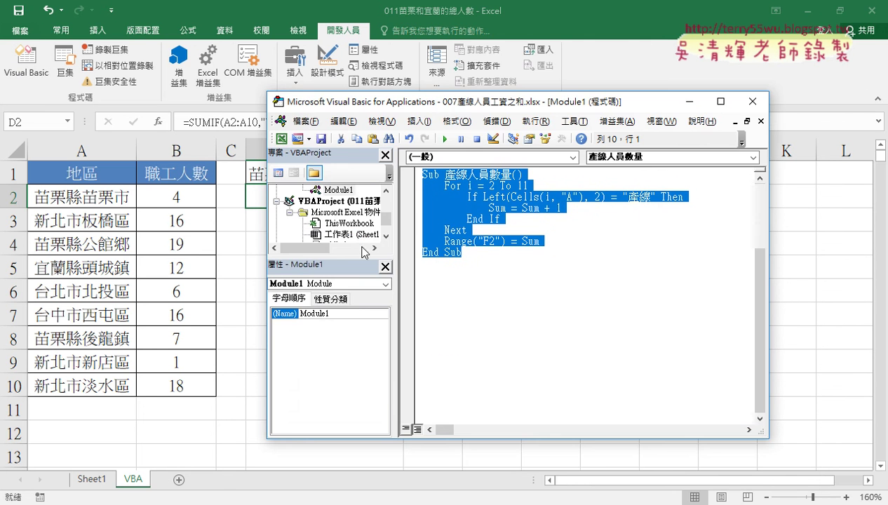
{"action": "left_click_drag", "start_coordinate": [360, 257], "coordinate": [359, 370]}
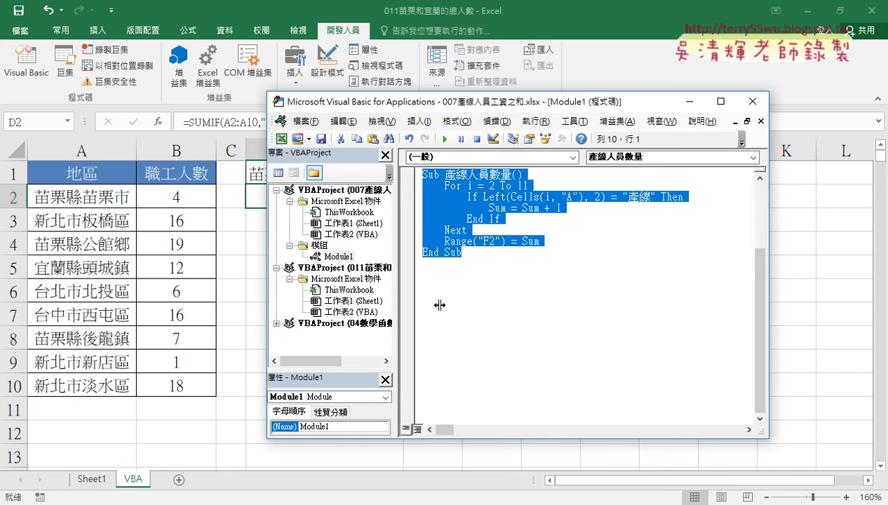
{"action": "left_click_drag", "start_coordinate": [394, 306], "coordinate": [447, 304]}
{"action": "scroll", "coordinate": [554, 199], "scroll_direction": "up", "scroll_amount": 3}
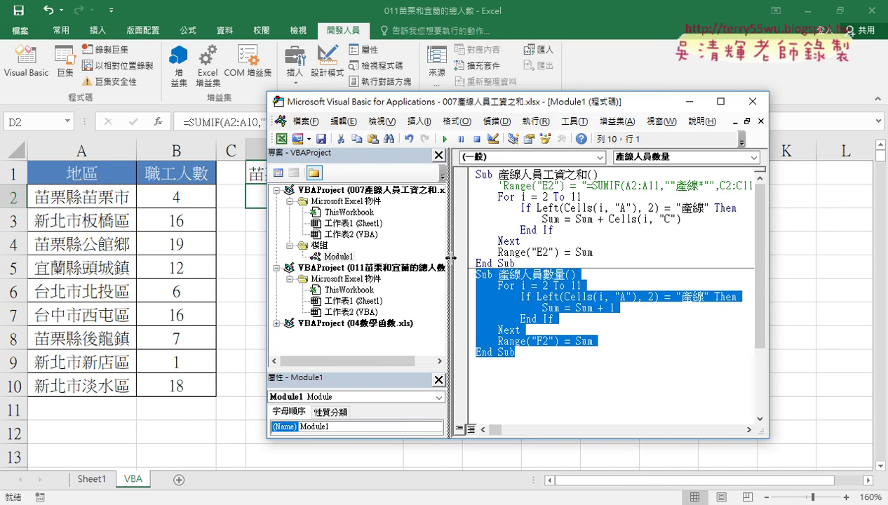
{"action": "left_click_drag", "start_coordinate": [449, 258], "coordinate": [482, 264]}
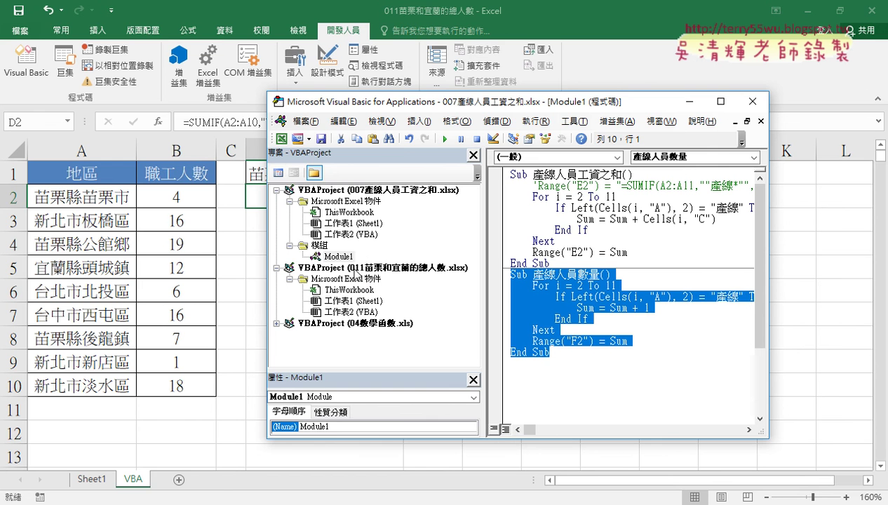
Select the 011苗栗和宜蘭的總人數.xlsx project in the project tree
{"action": "left_click", "coordinate": [360, 269]}
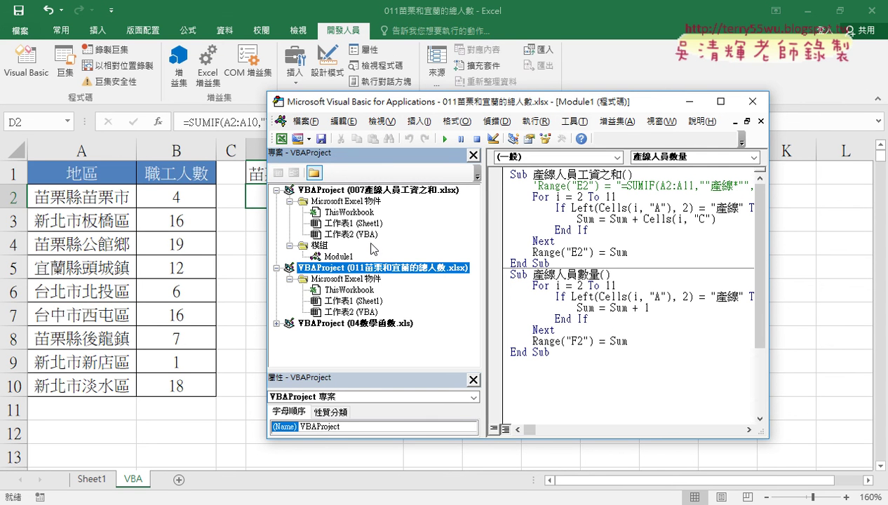
{"action": "left_click", "coordinate": [351, 257]}
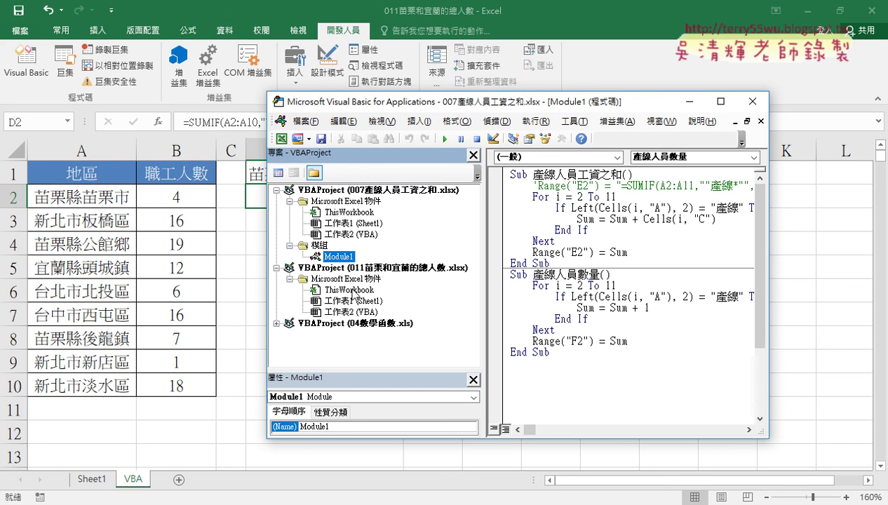
{"action": "left_click", "coordinate": [359, 270]}
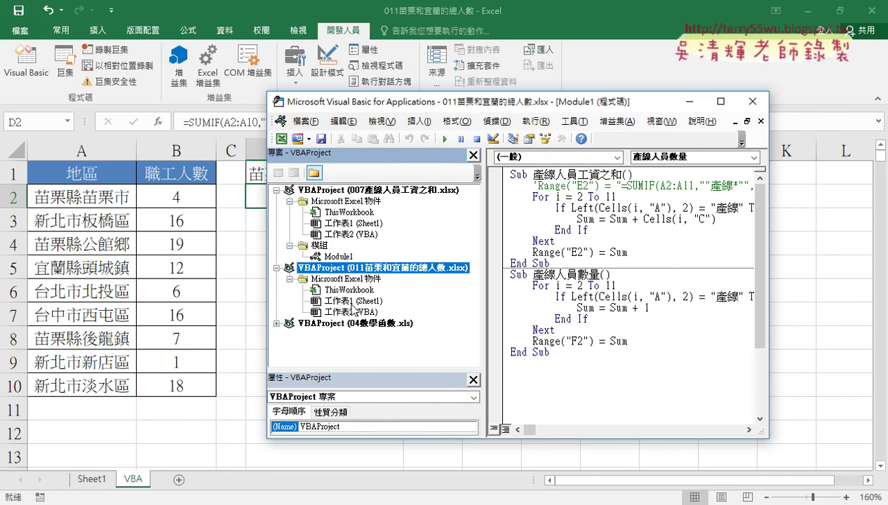
Insert a new module into the 011苗栗和宜蘭的總人數.xlsx project via Sheet1's context menu
{"action": "right_click", "coordinate": [353, 303]}
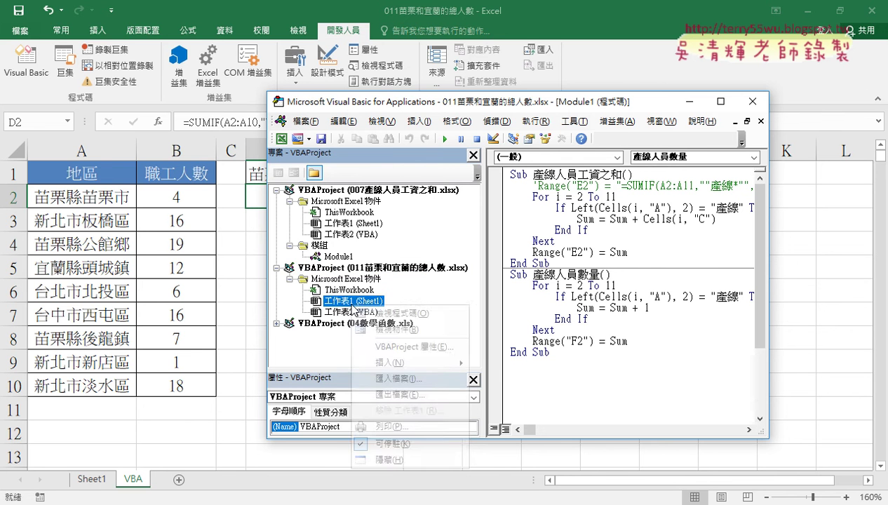
{"action": "mouse_move", "coordinate": [387, 363]}
{"action": "left_click", "coordinate": [501, 380]}
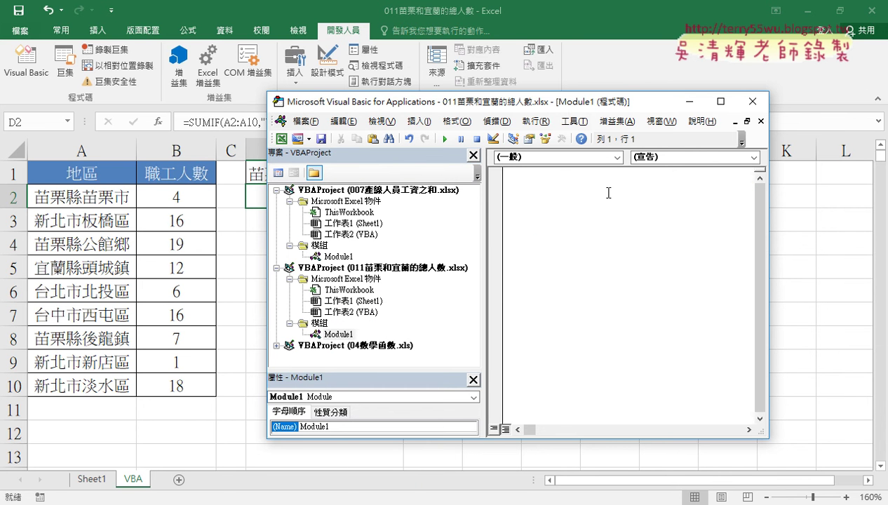
Display the 007產線人員工資之和.xlsx Module1 code with the editor widened so lines fit
{"action": "double_click", "coordinate": [338, 256]}
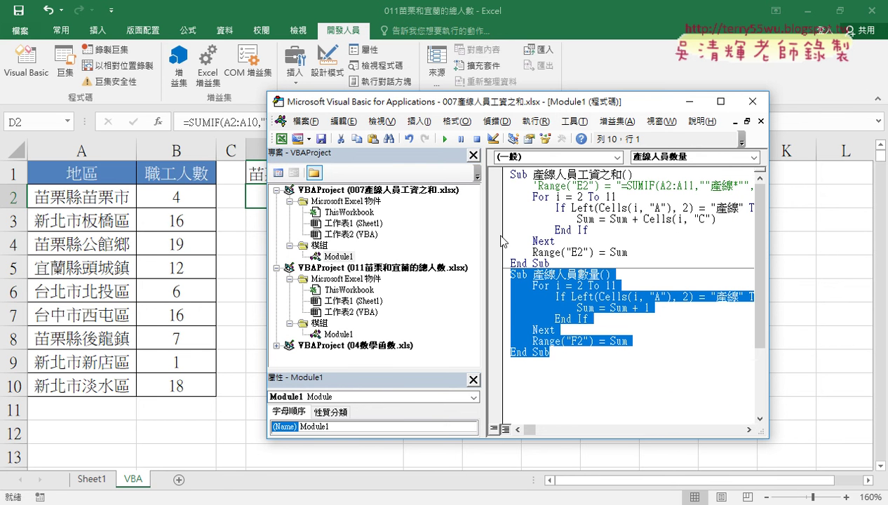
{"action": "left_click_drag", "start_coordinate": [485, 233], "coordinate": [474, 233]}
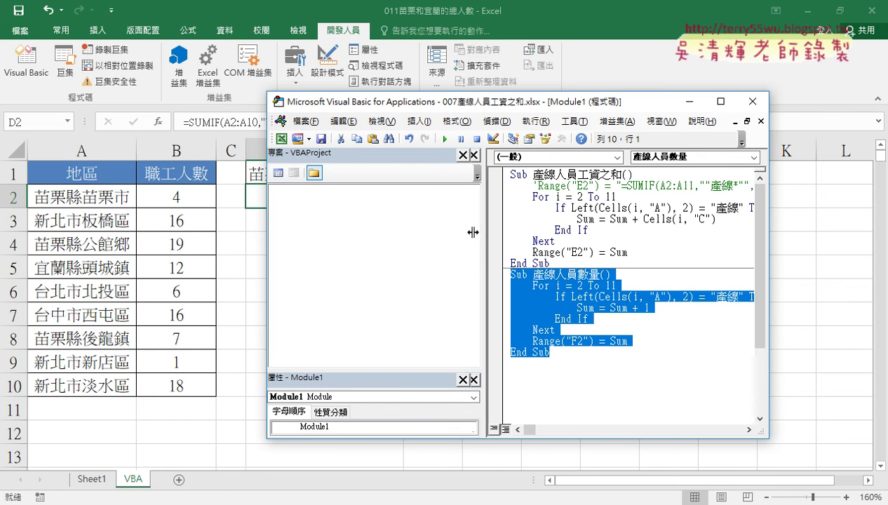
{"action": "left_click_drag", "start_coordinate": [769, 253], "coordinate": [835, 253]}
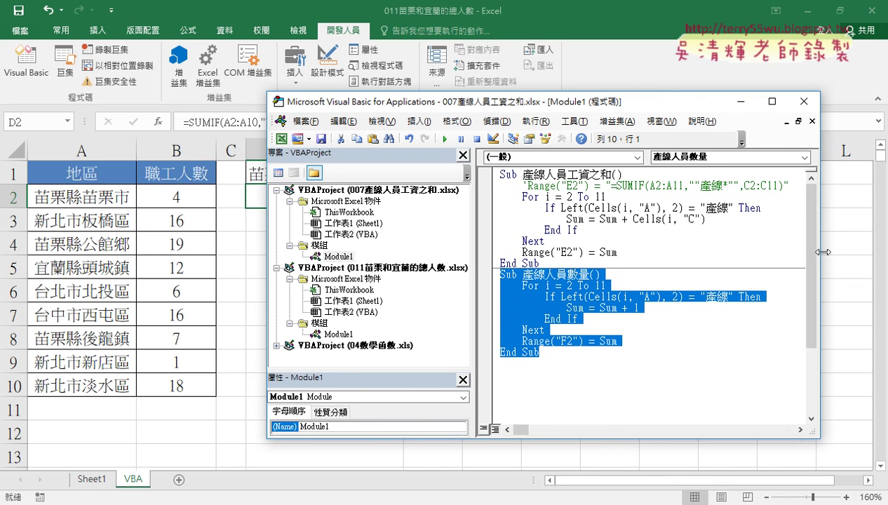